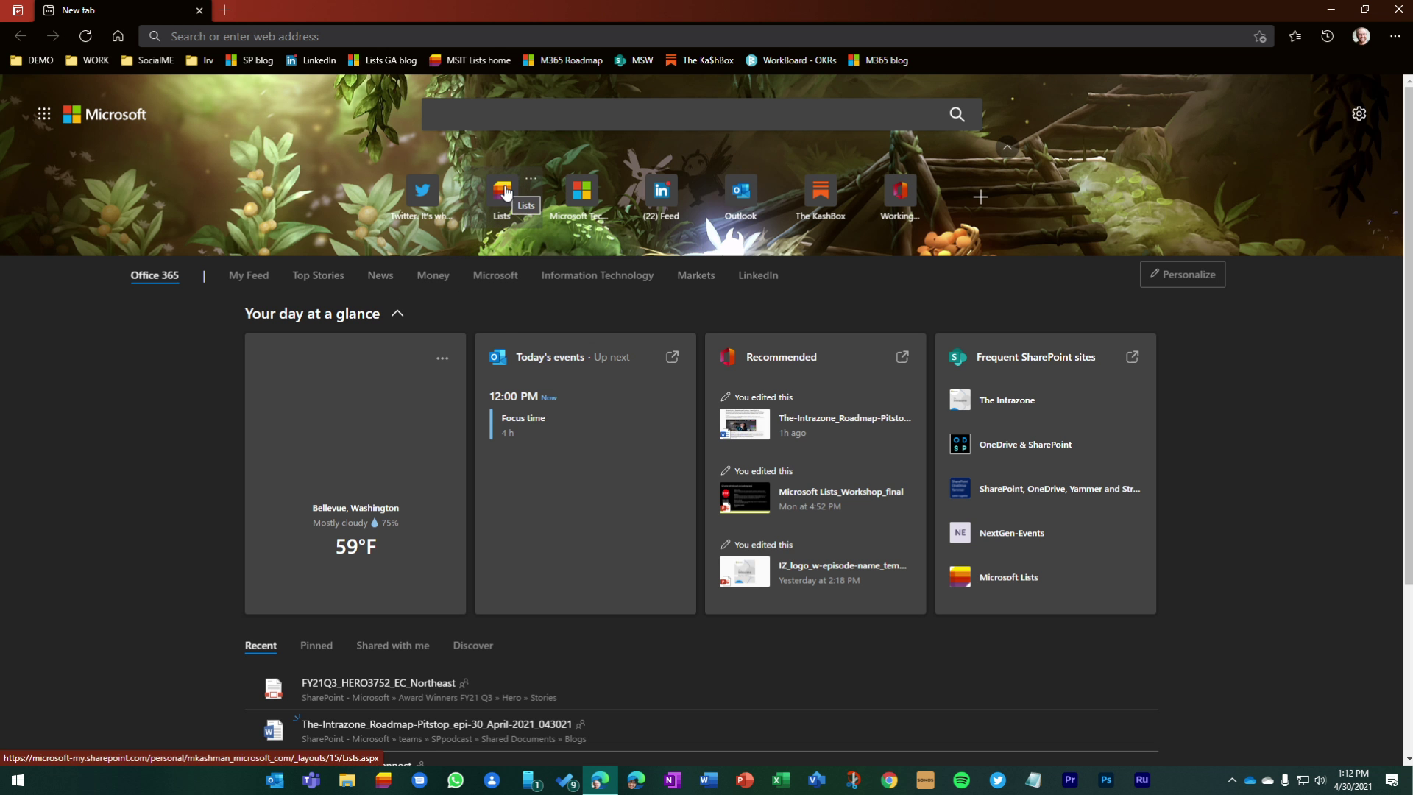
Step: Open Microsoft Lists and the Assets list card from Favorites
{"action": "left_click", "coordinate": [504, 191]}
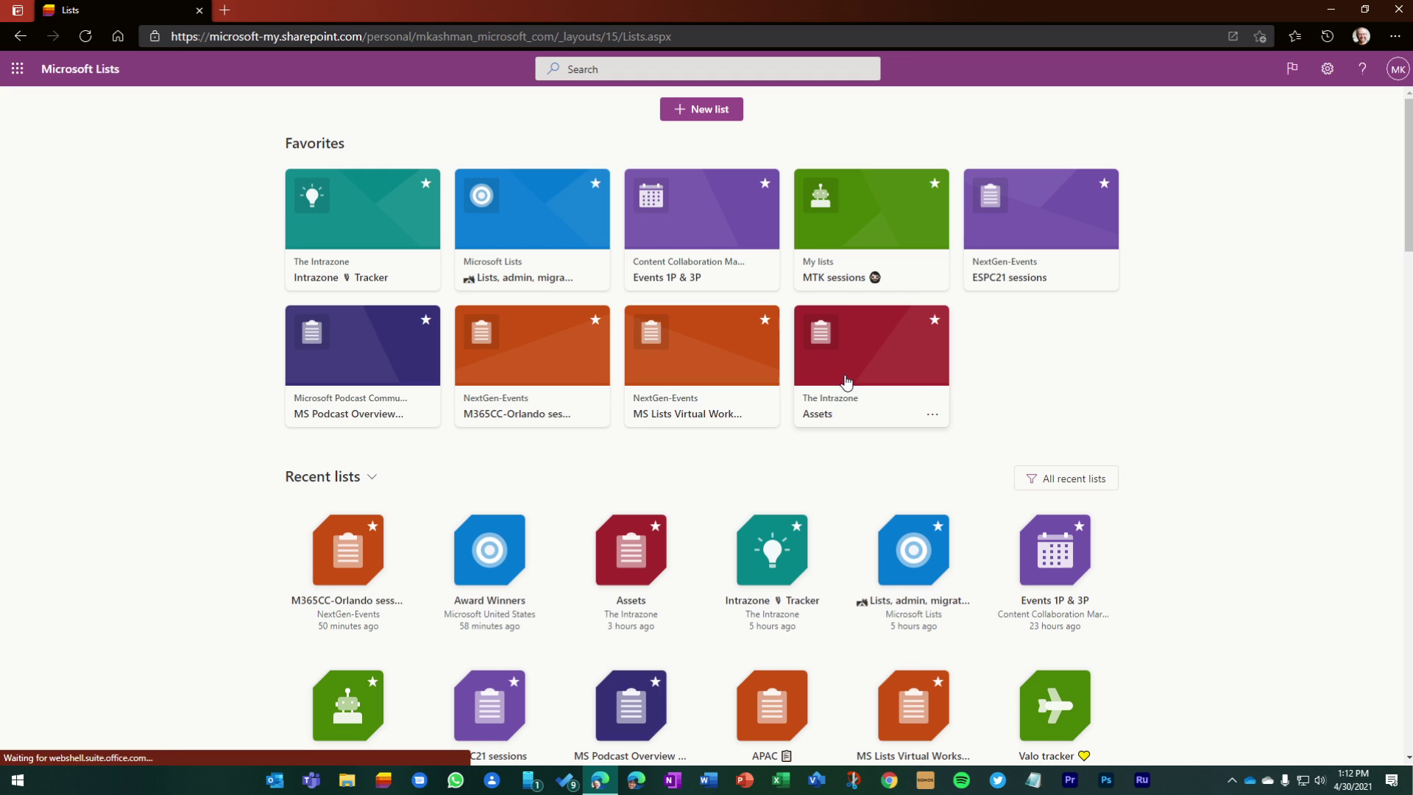
{"action": "left_click", "coordinate": [836, 416]}
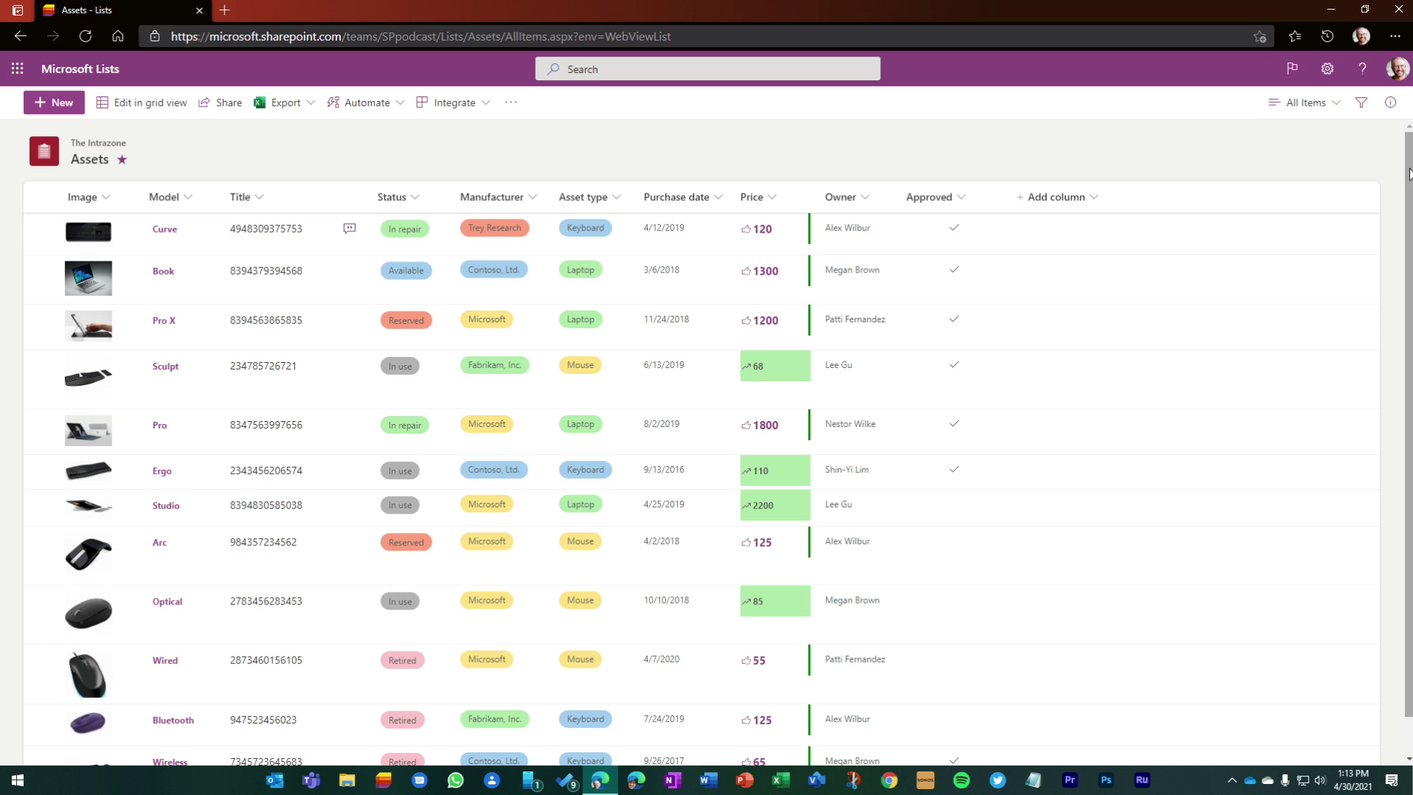
Step: Switch the Assets list from All Items to the Gallery view
{"action": "left_click", "coordinate": [1324, 111]}
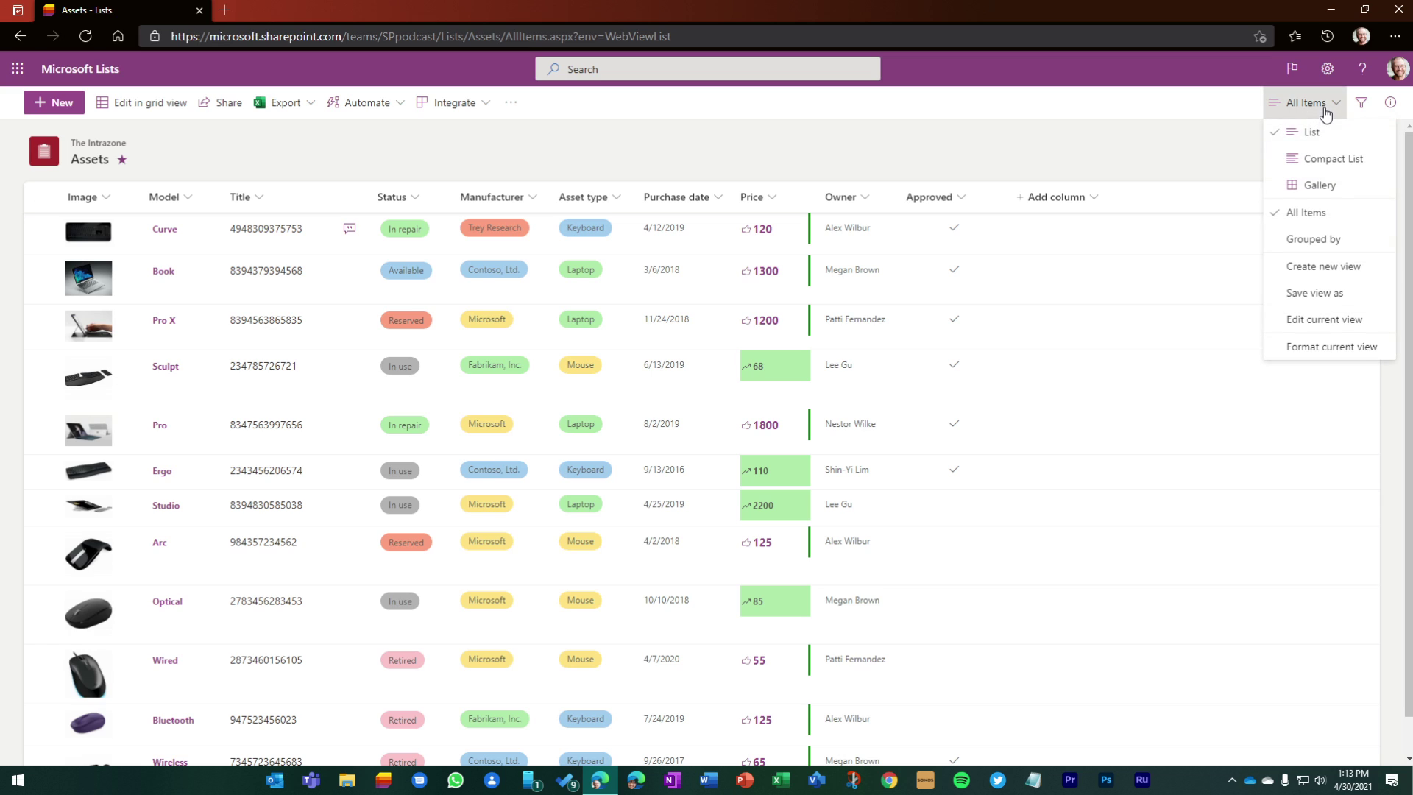
{"action": "left_click", "coordinate": [1317, 187]}
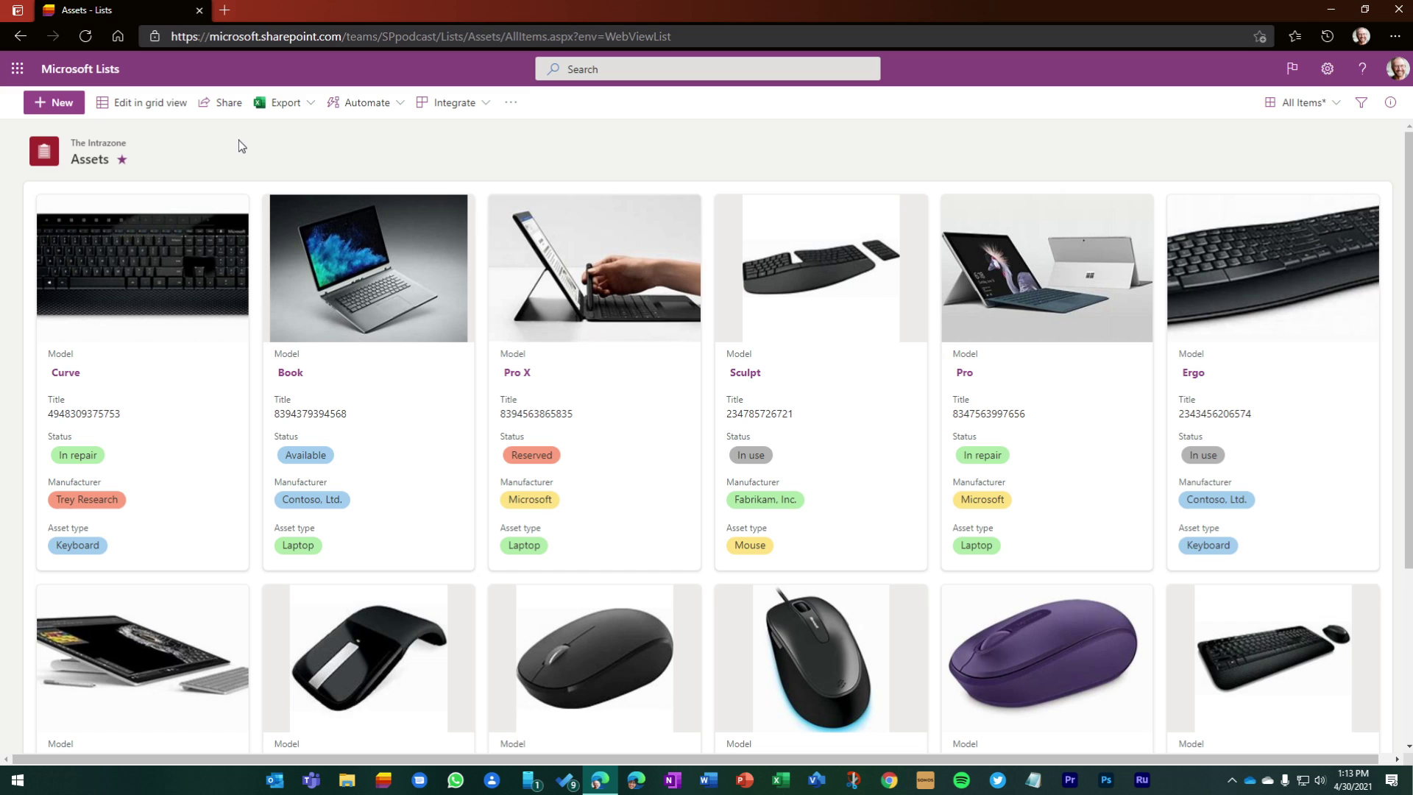
Step: Preview the Create a list options from the Lists home, then close without creating a list
{"action": "left_click", "coordinate": [80, 68]}
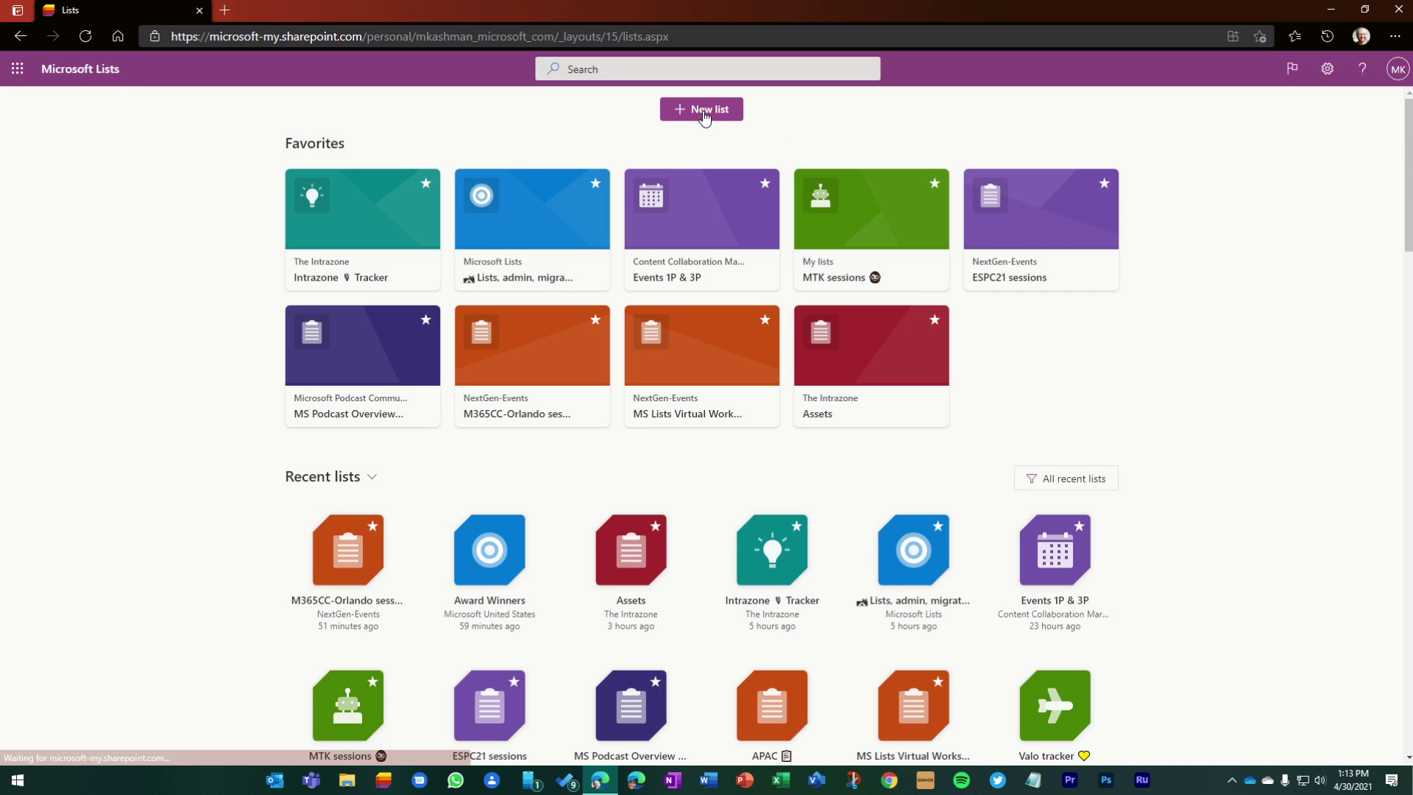
{"action": "left_click", "coordinate": [702, 109]}
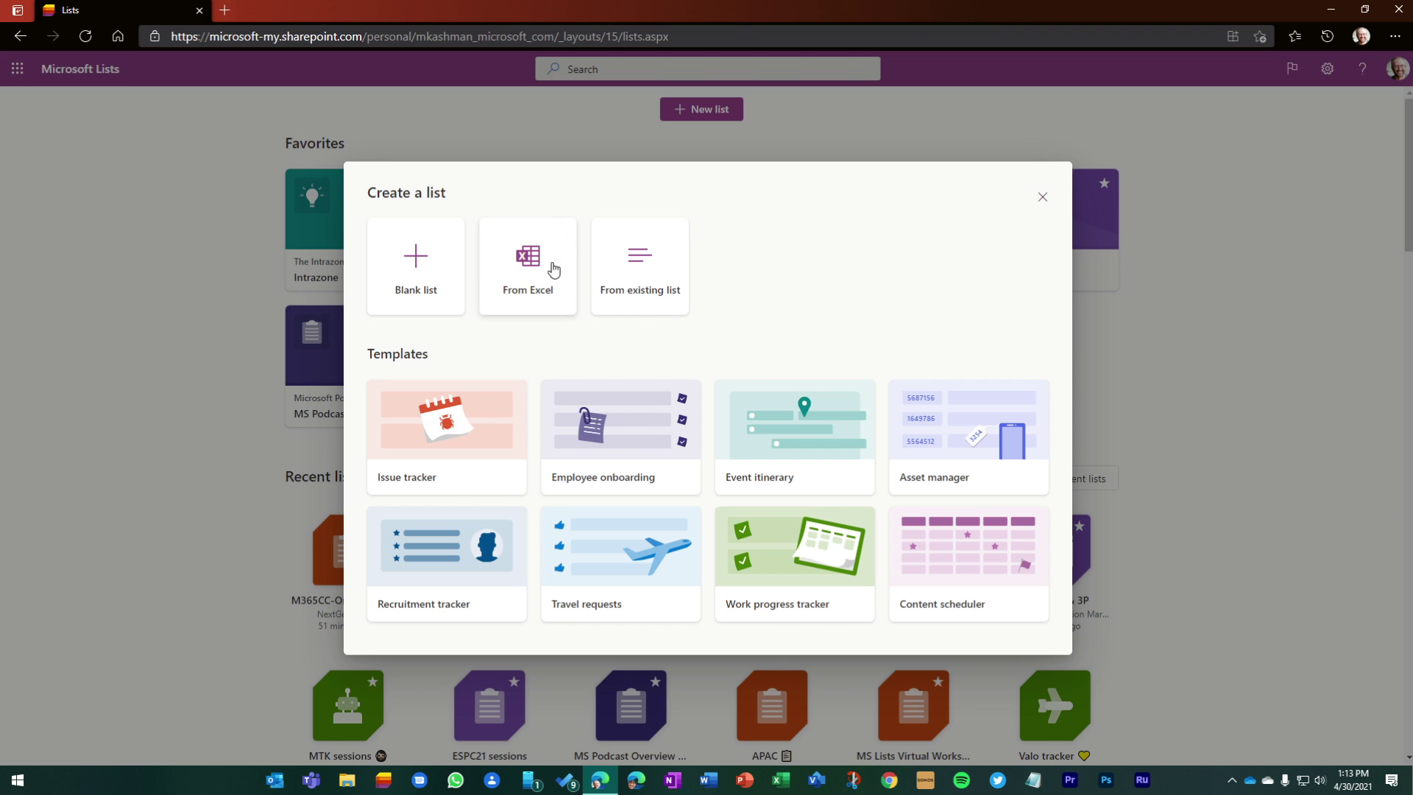
{"action": "left_click", "coordinate": [1042, 197]}
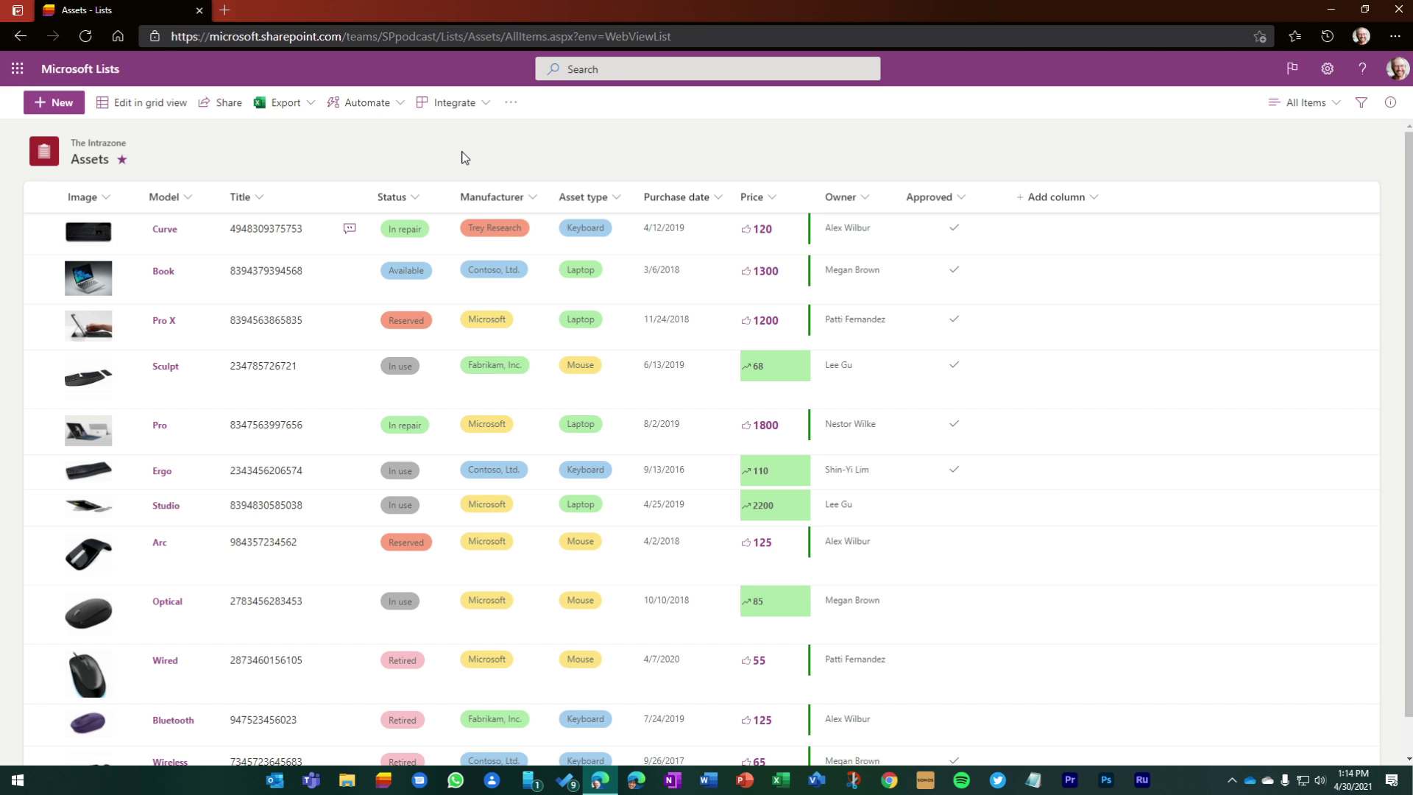
Step: Browse the Integrate menu's Power Apps, Power Automate and Power BI options for Visualize the list
{"action": "left_click", "coordinate": [468, 104]}
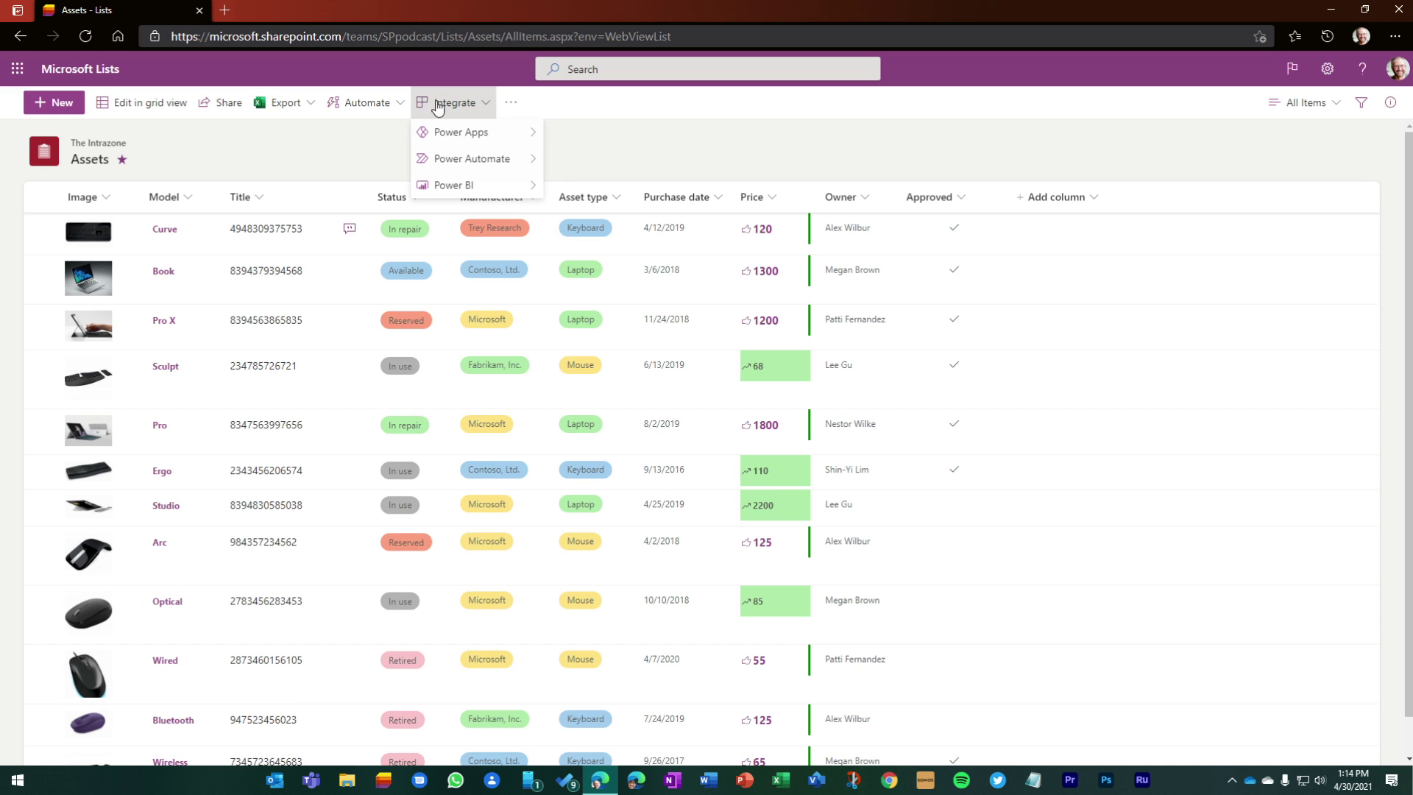
{"action": "mouse_move", "coordinate": [471, 132]}
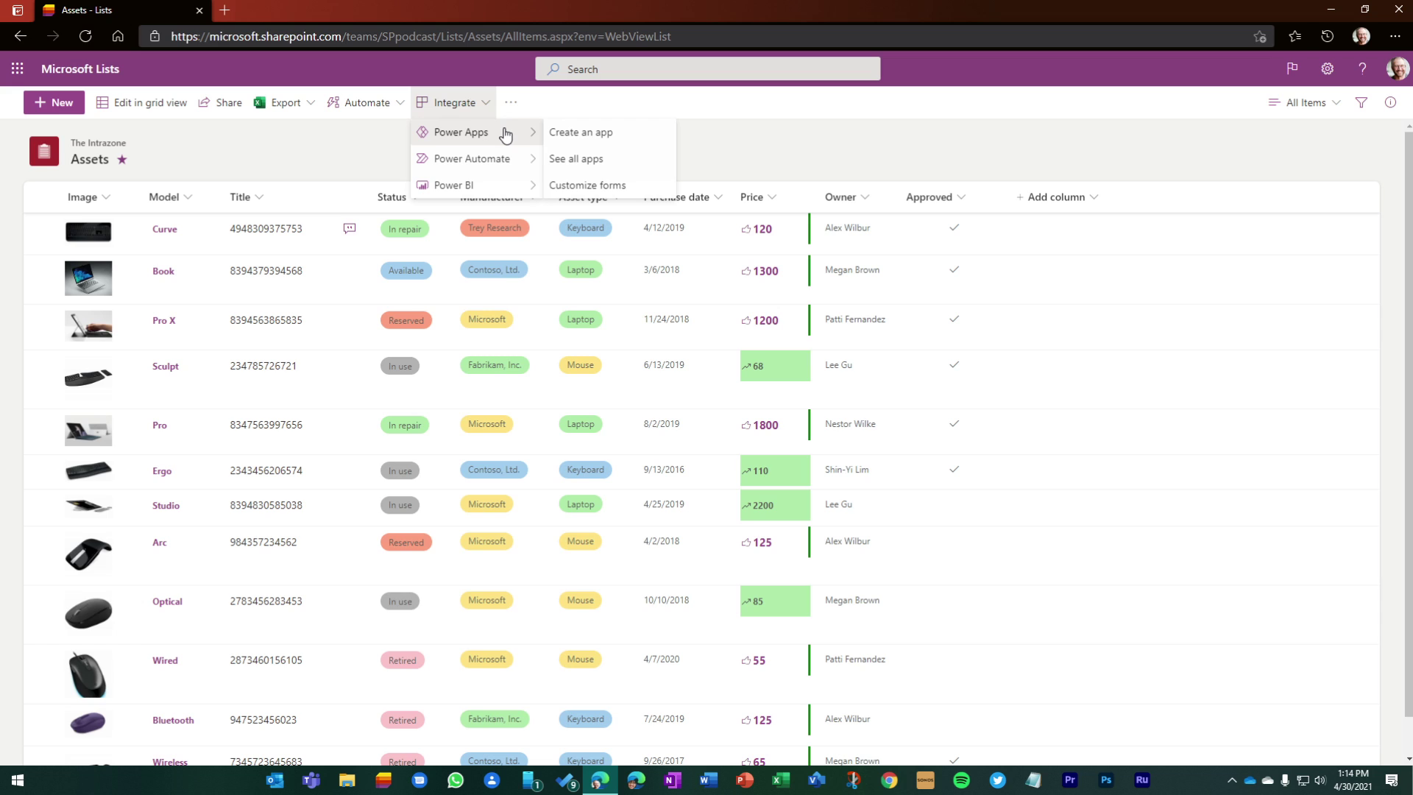
{"action": "mouse_move", "coordinate": [506, 159]}
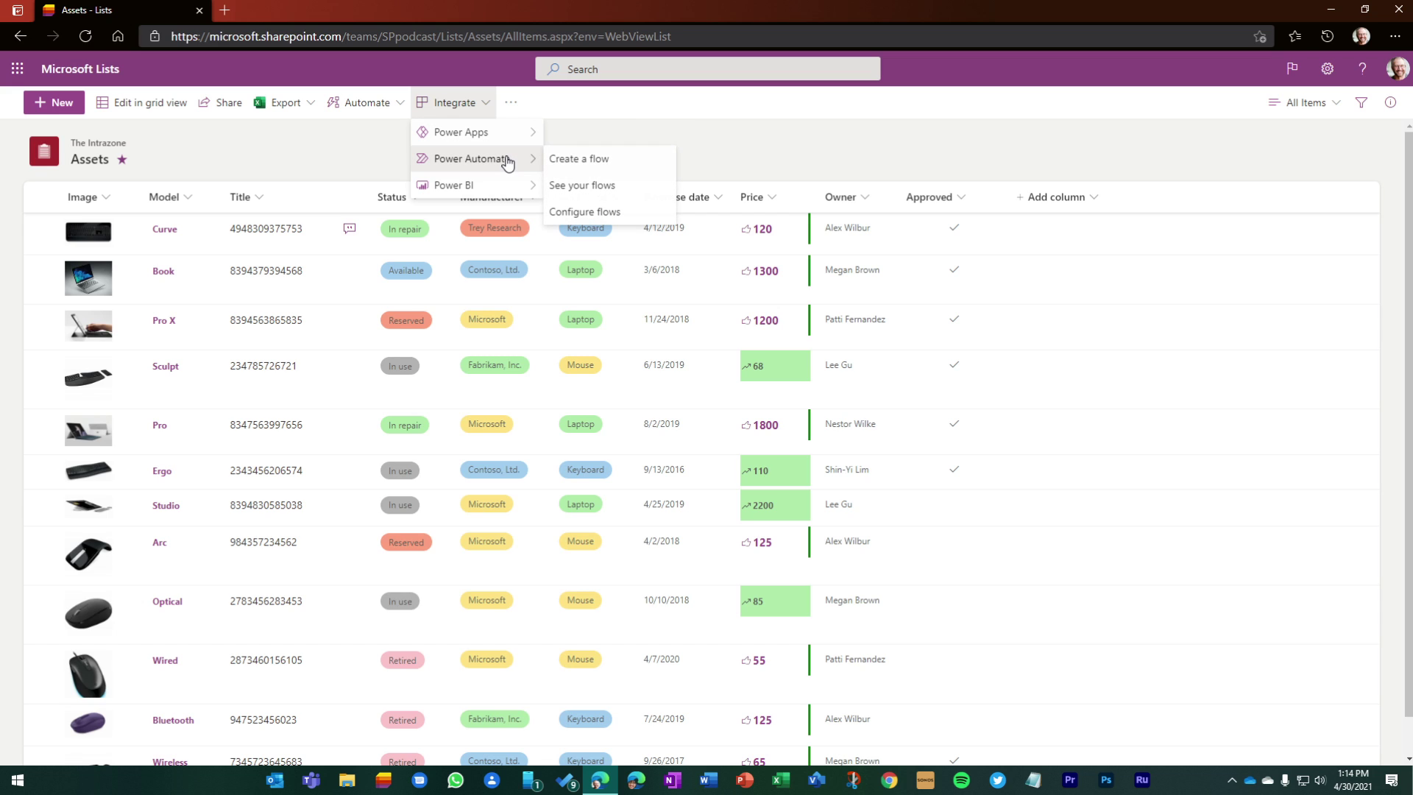
{"action": "mouse_move", "coordinate": [499, 185]}
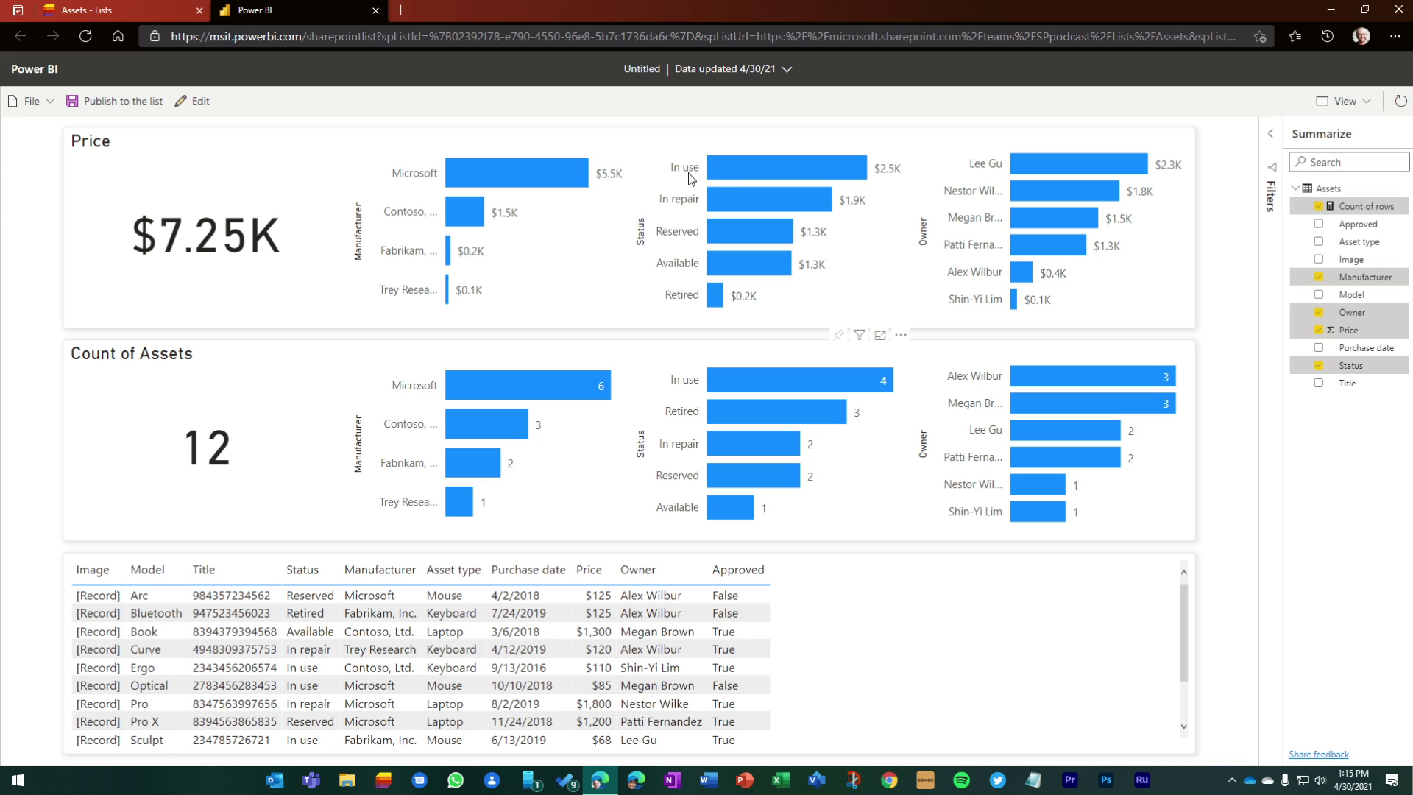
Step: Run Power BI's Visualize the list to generate the 12-asset summary report
{"action": "mouse_move", "coordinate": [711, 172]}
Step: Enter edit mode and change the Count of Assets by Status chart to a donut chart
{"action": "left_click", "coordinate": [199, 103]}
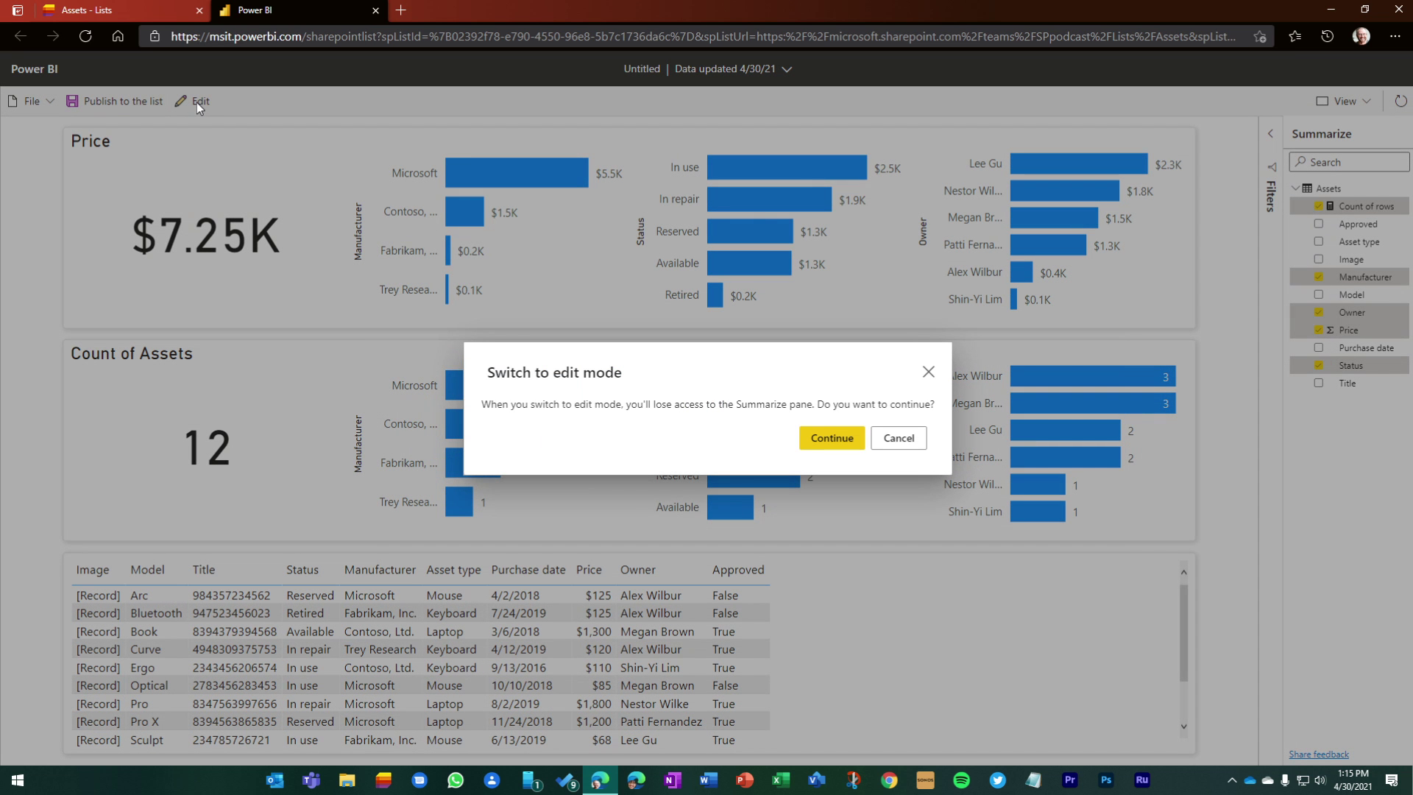
{"action": "left_click", "coordinate": [840, 441]}
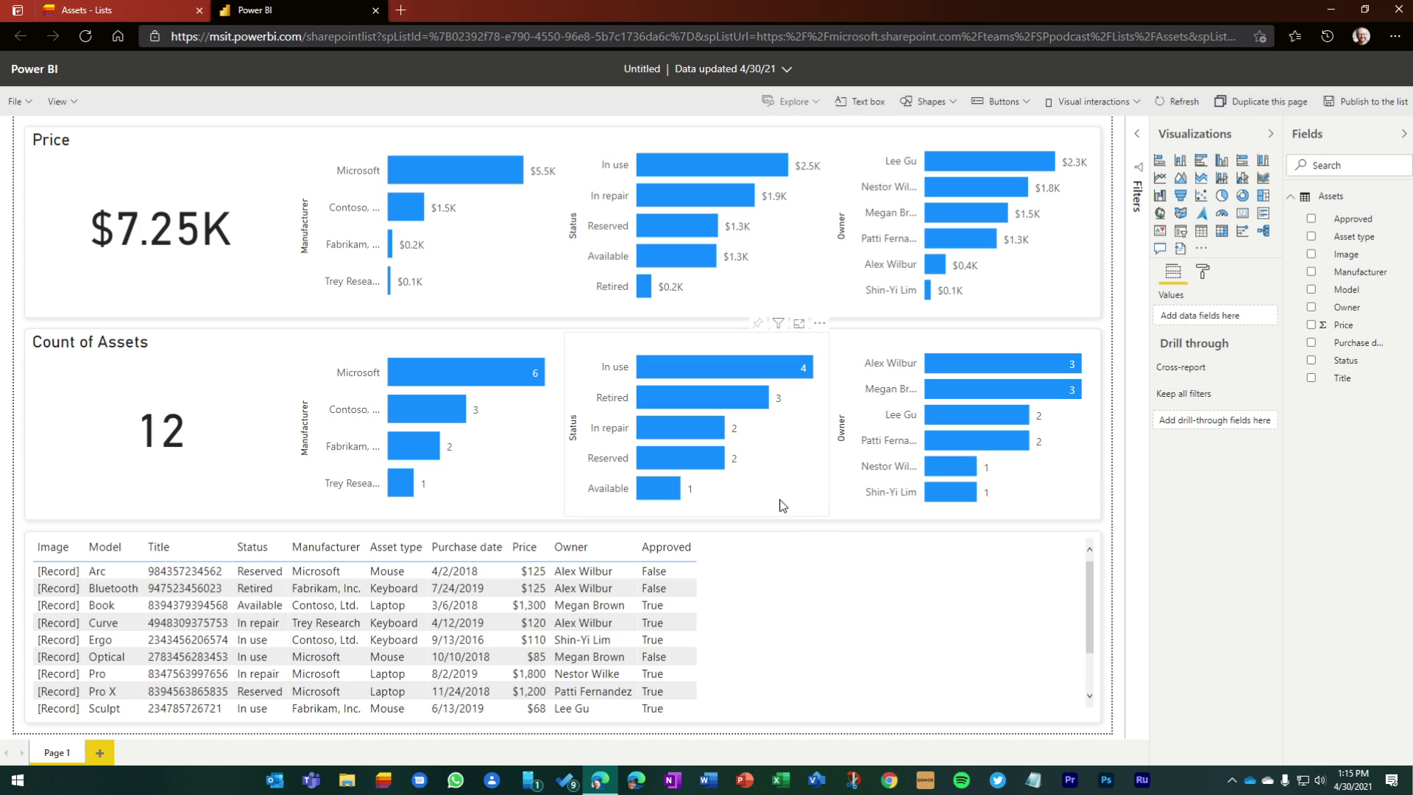
{"action": "left_click", "coordinate": [765, 462]}
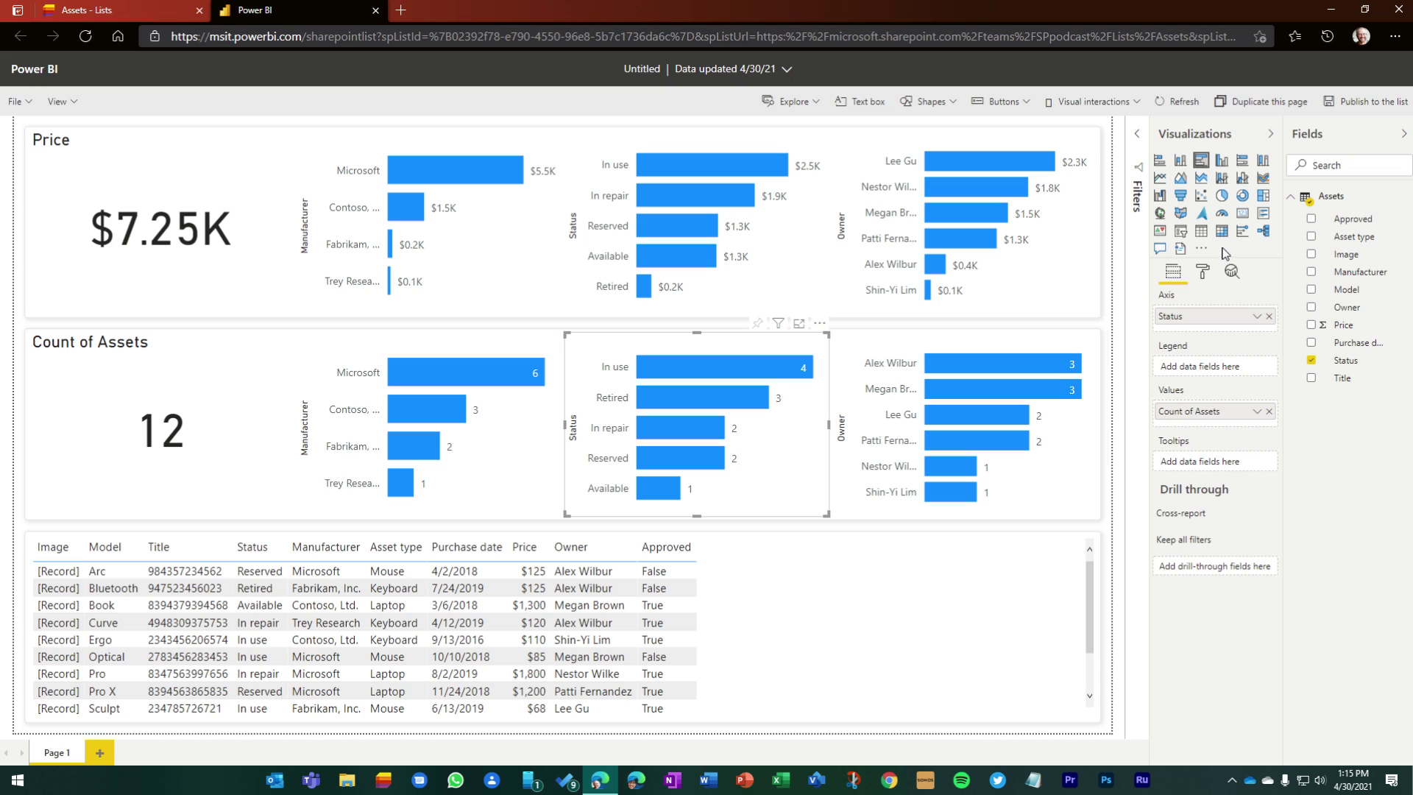
{"action": "left_click", "coordinate": [1244, 196]}
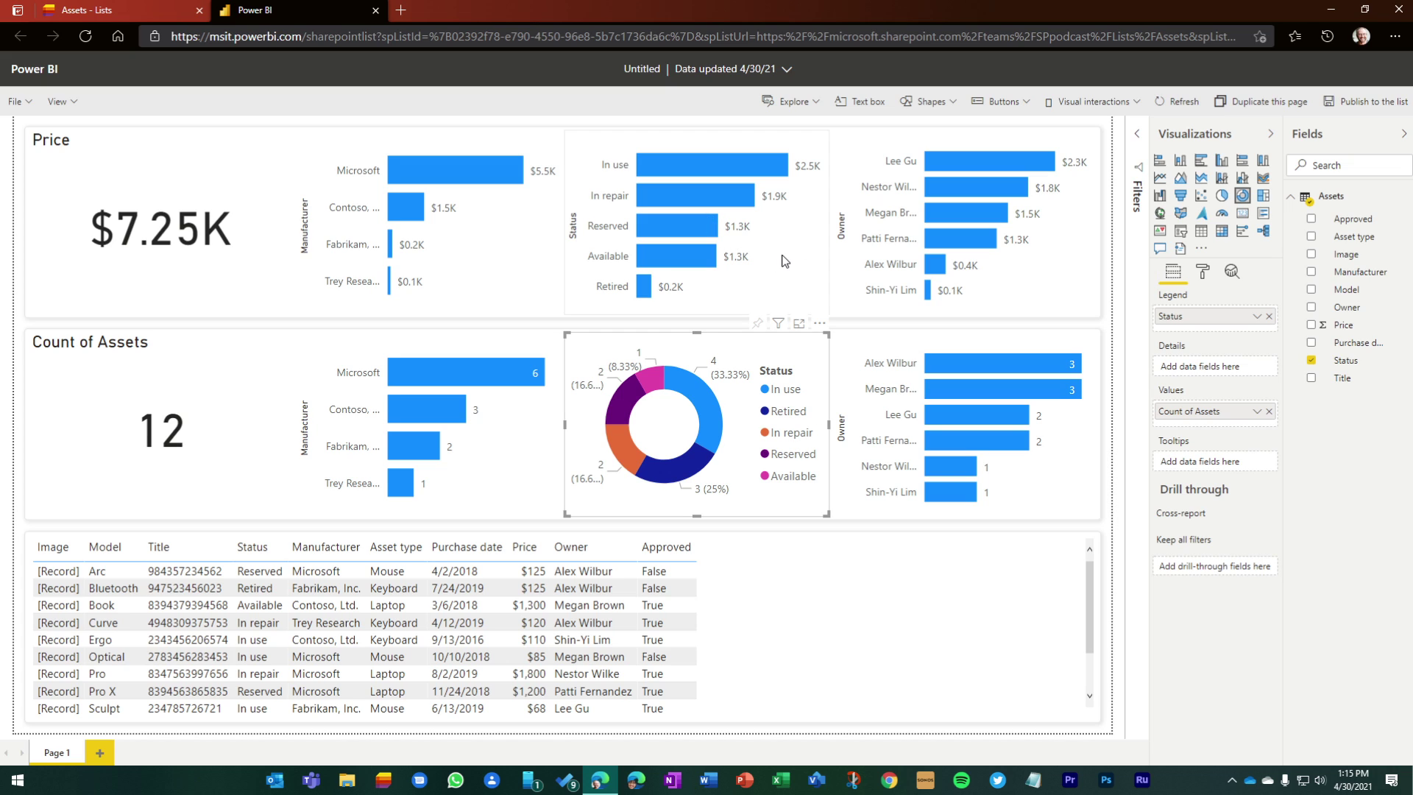
Step: Make the Price by Status chart a clustered column chart showing Count of Price
{"action": "left_click", "coordinate": [773, 193]}
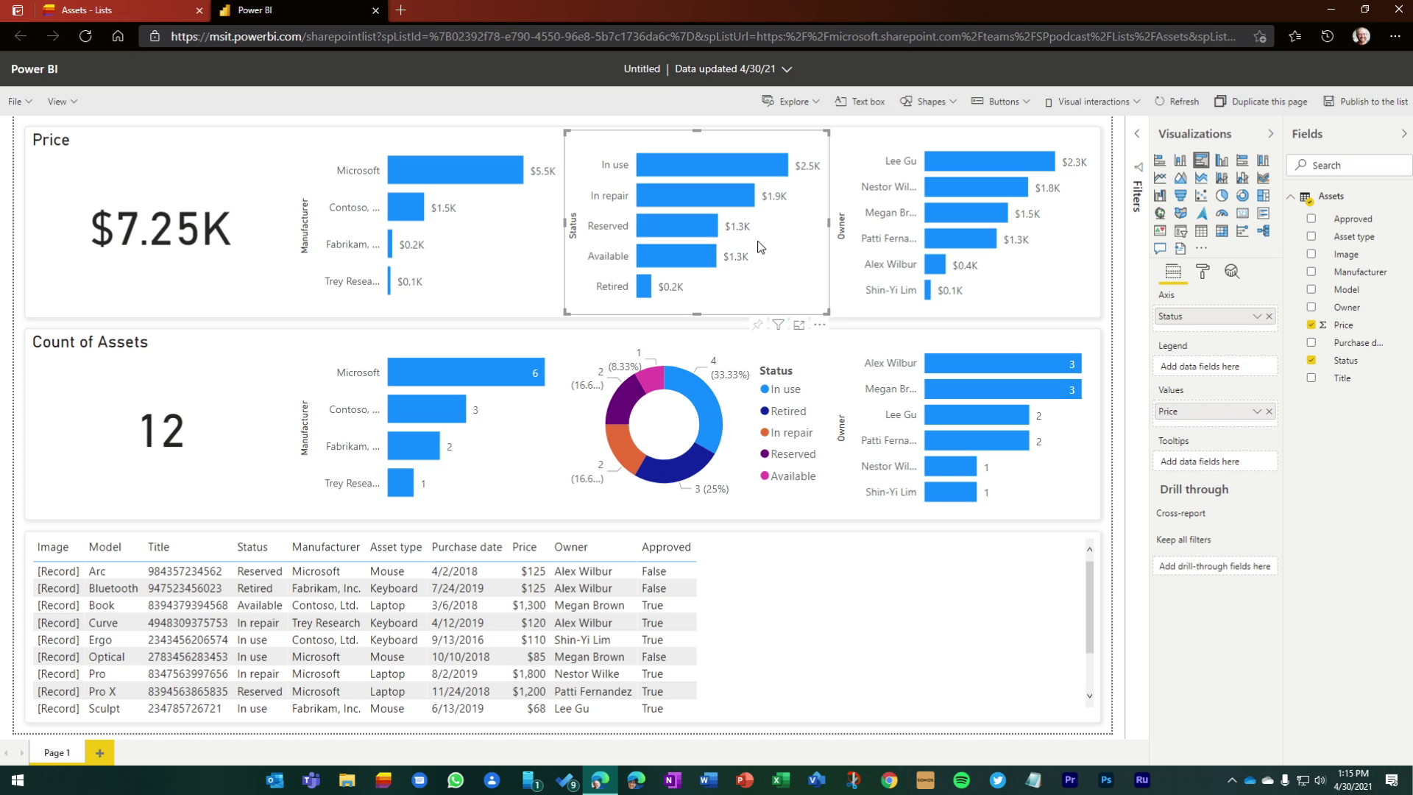
{"action": "left_click", "coordinate": [1222, 161]}
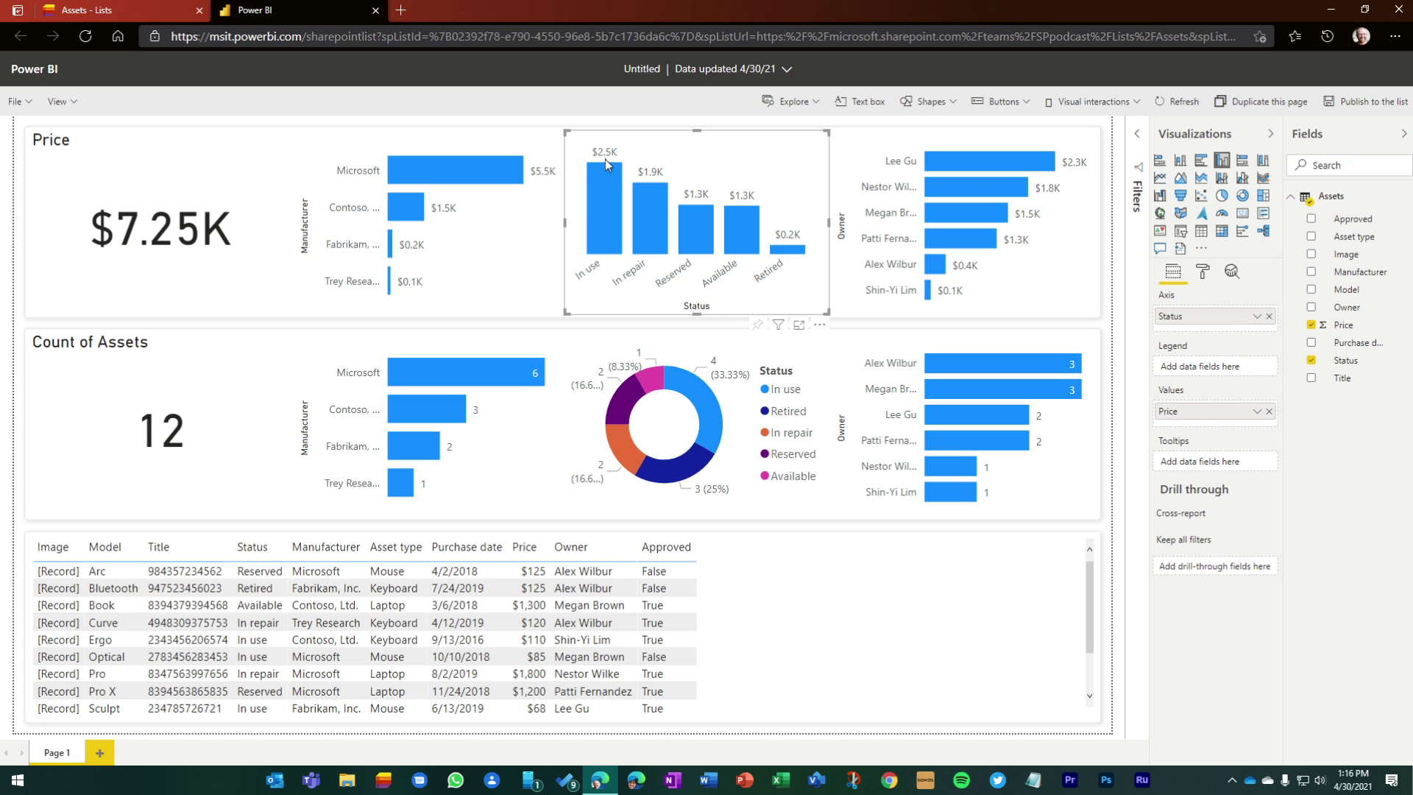
{"action": "left_click", "coordinate": [1256, 412]}
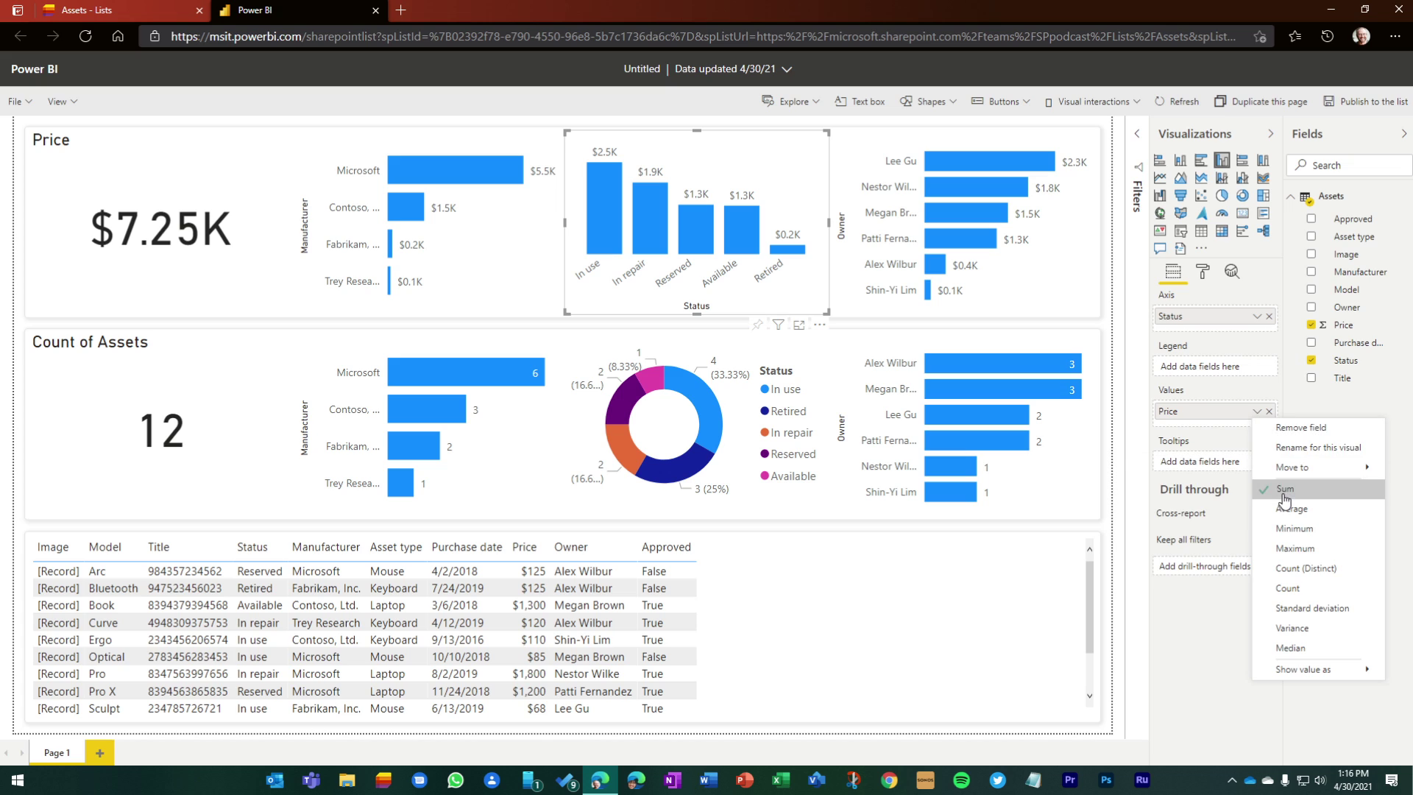
{"action": "left_click", "coordinate": [1290, 588]}
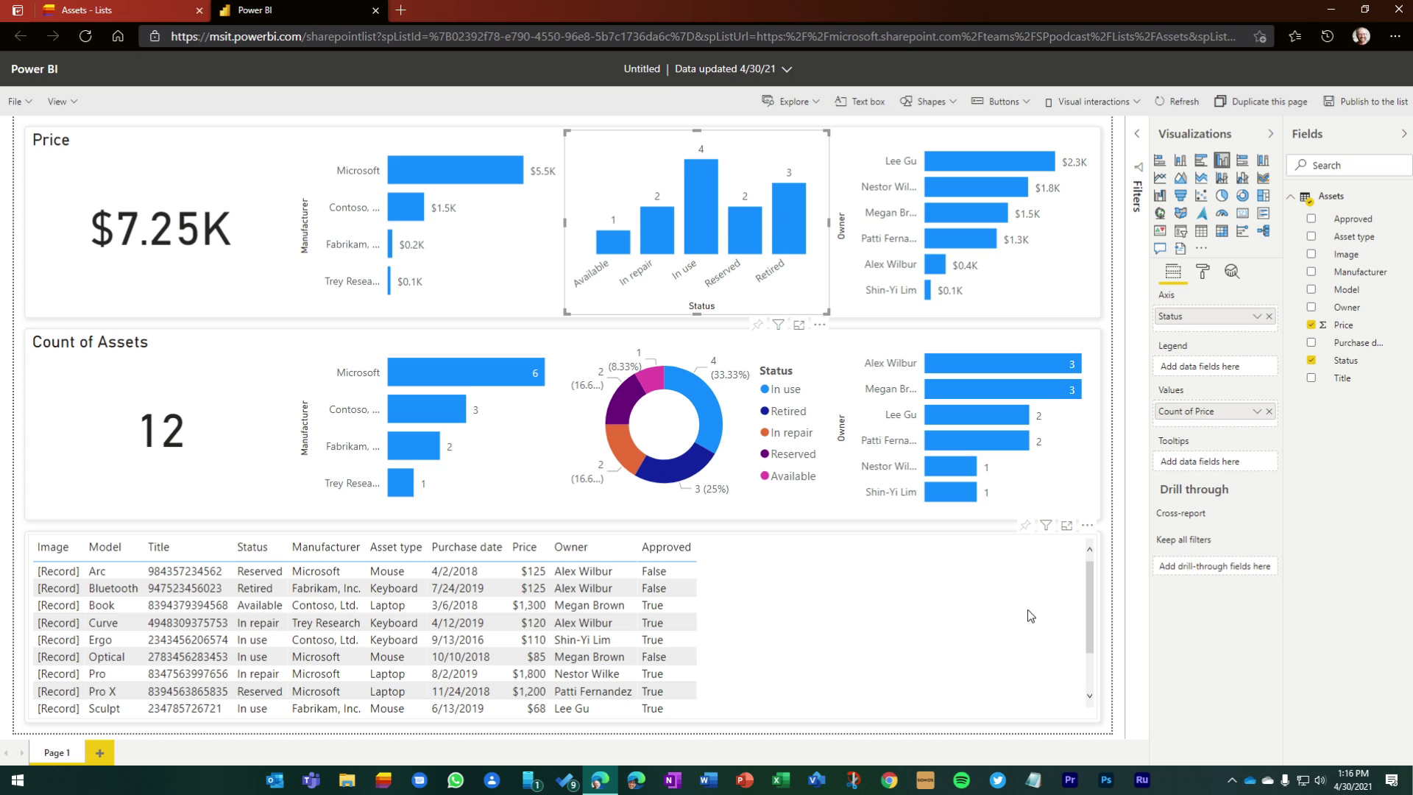
{"action": "left_click", "coordinate": [819, 614]}
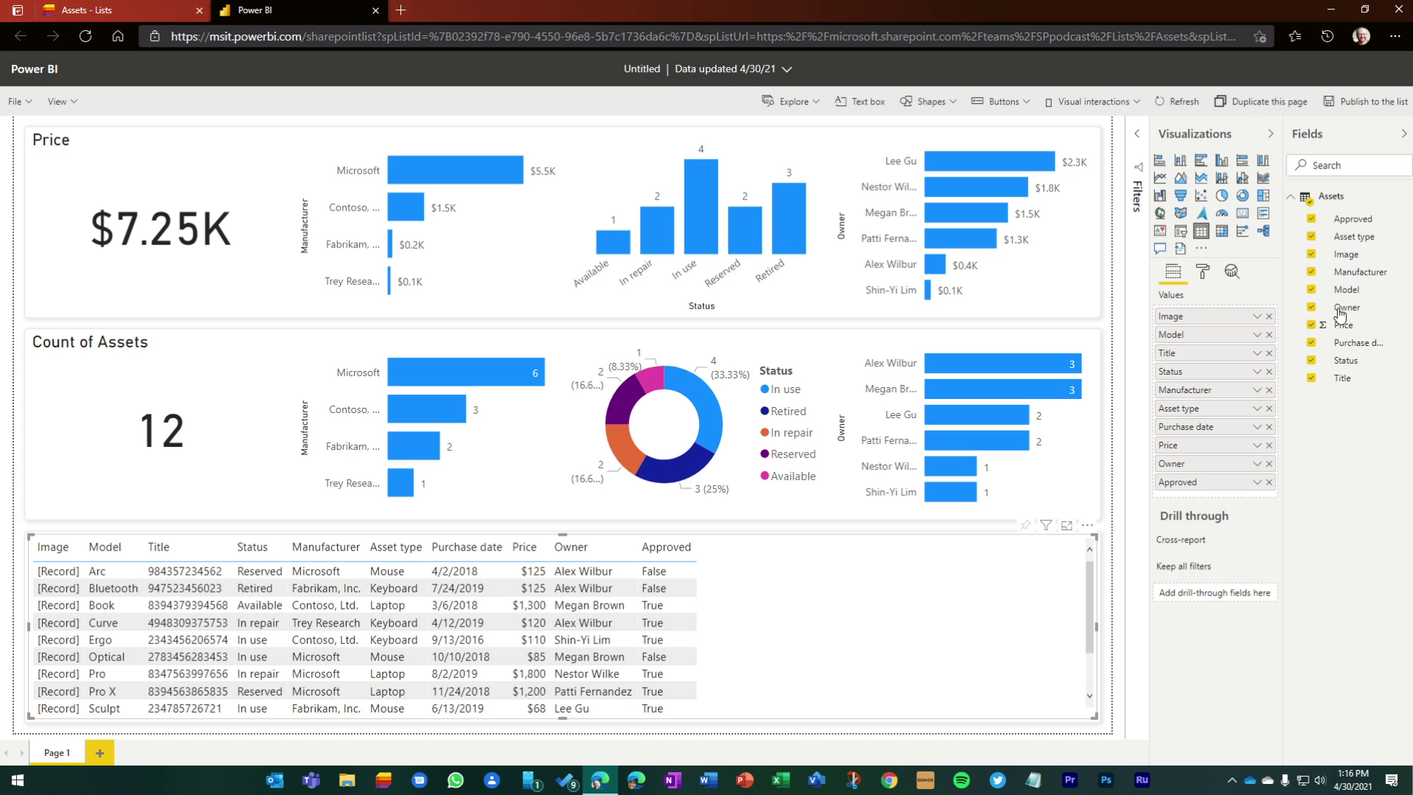
Step: Remove the Approved, Image, Price and Purchase date columns from the asset table
{"action": "left_click", "coordinate": [1311, 220]}
{"action": "left_click", "coordinate": [1311, 254]}
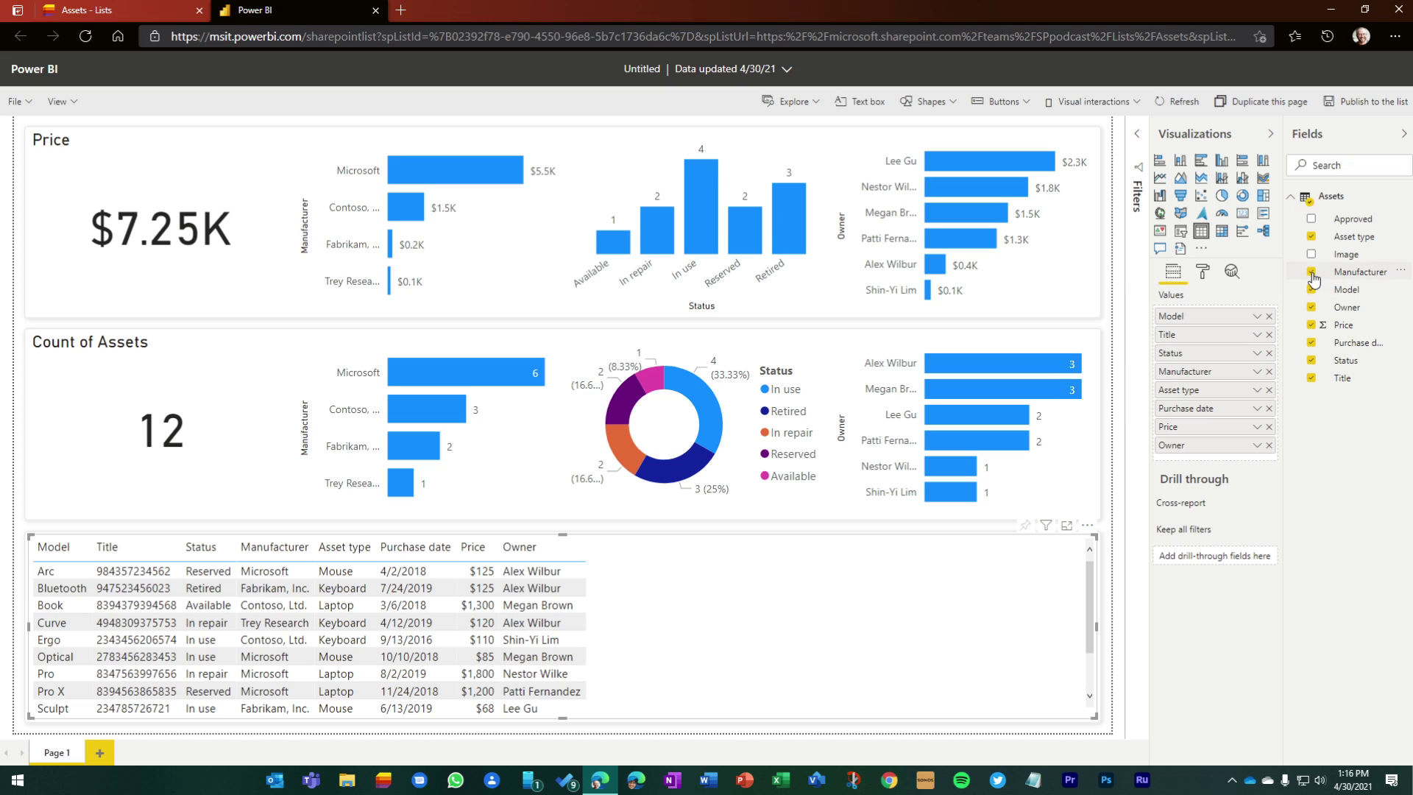
{"action": "left_click", "coordinate": [1311, 325]}
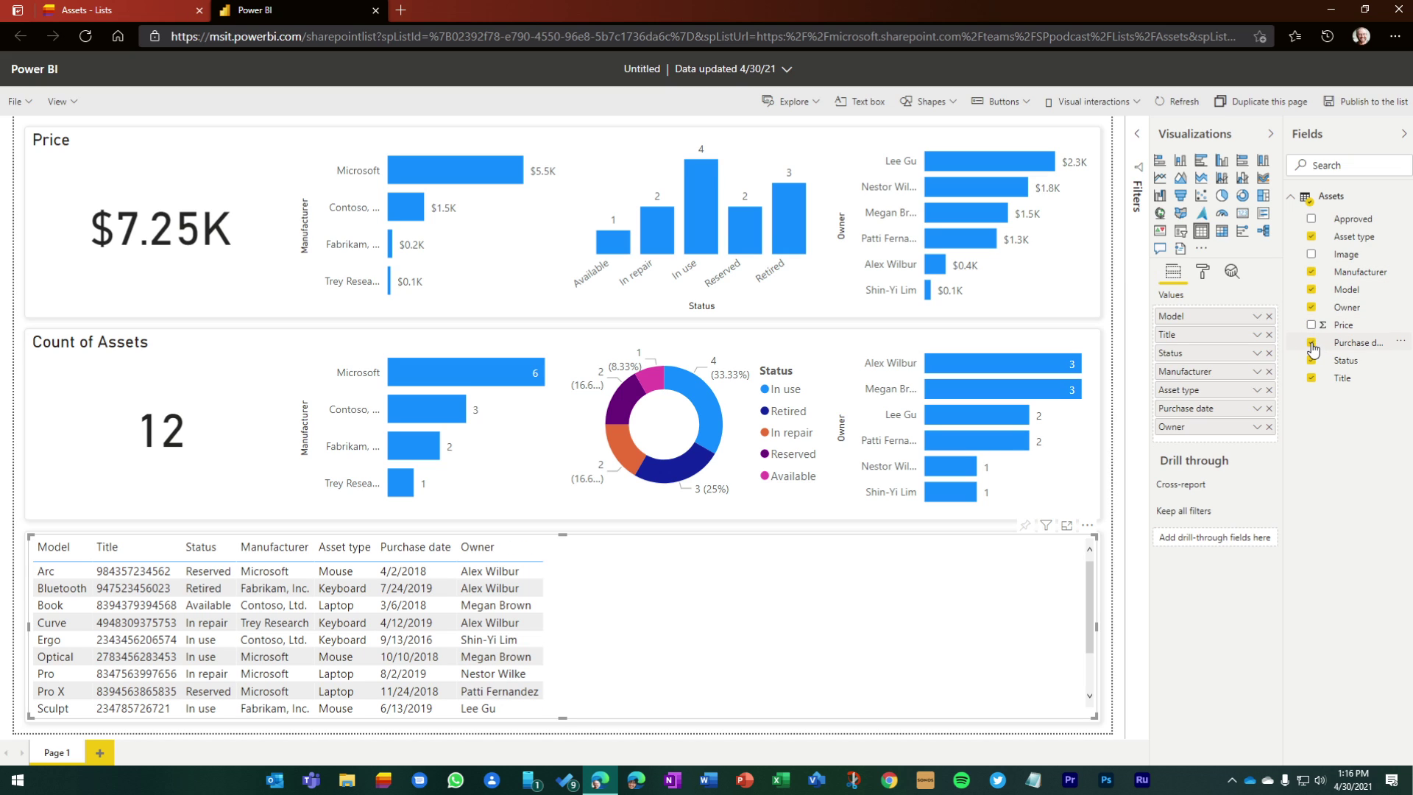
{"action": "left_click", "coordinate": [1312, 343]}
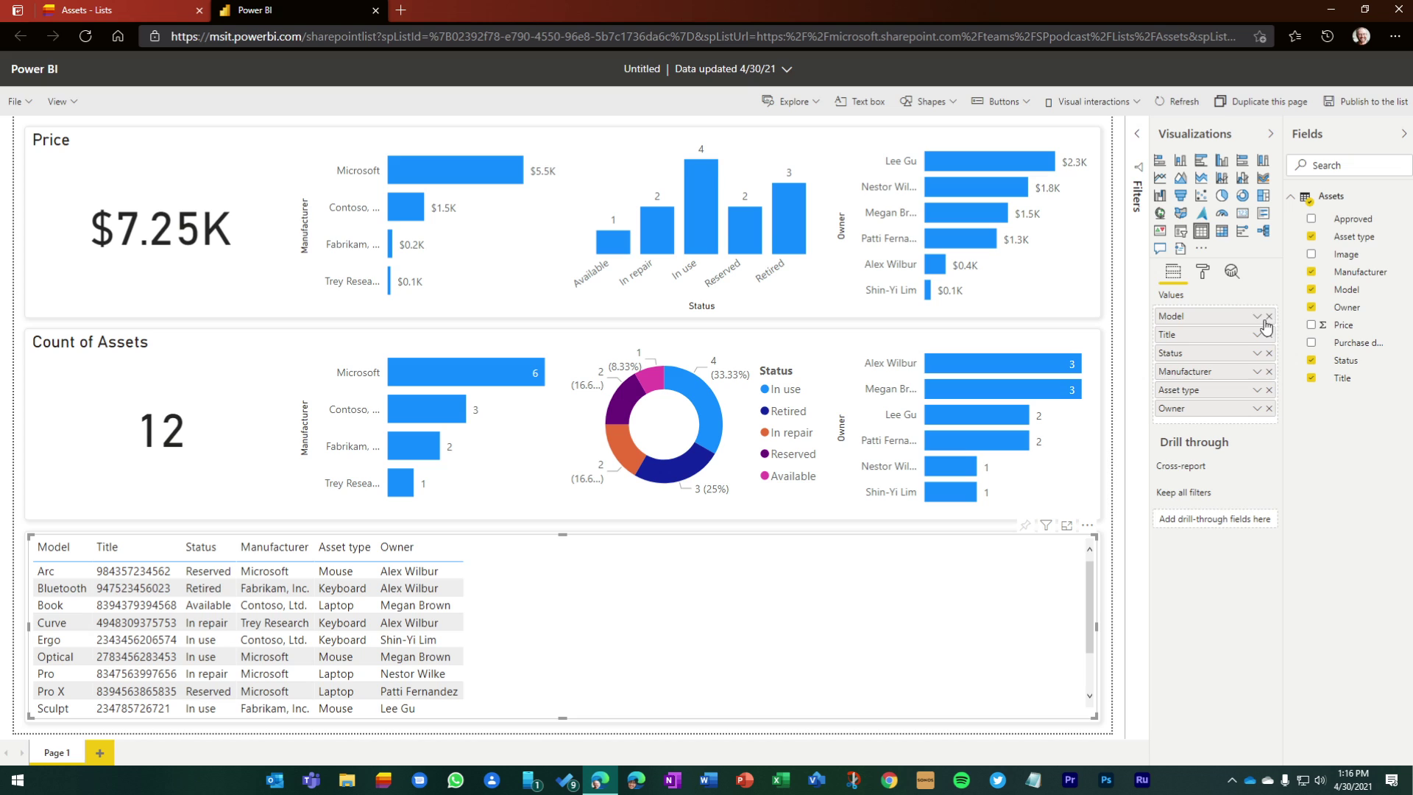
Step: Raise the asset table's column header text size by three points
{"action": "left_click", "coordinate": [1203, 271]}
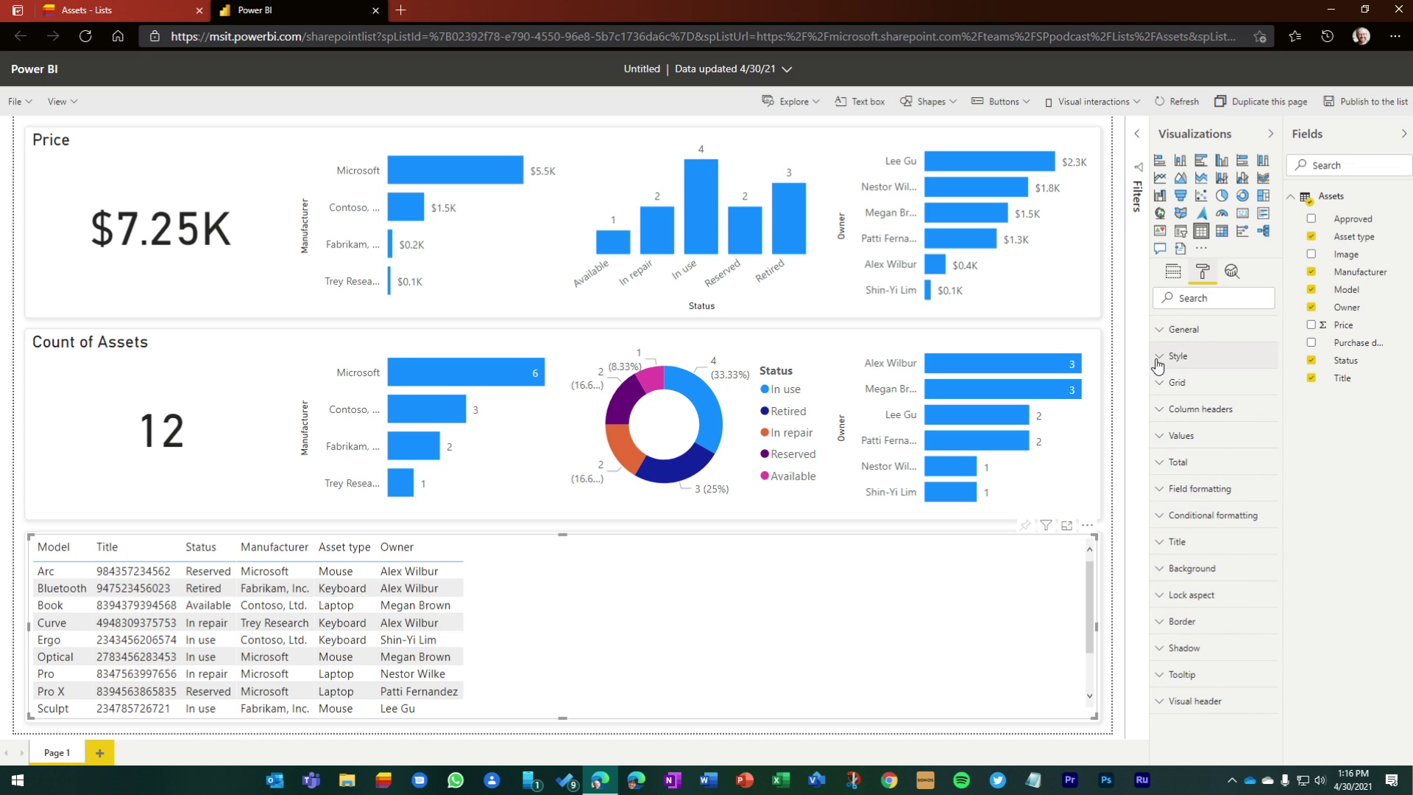
{"action": "left_click", "coordinate": [1163, 331]}
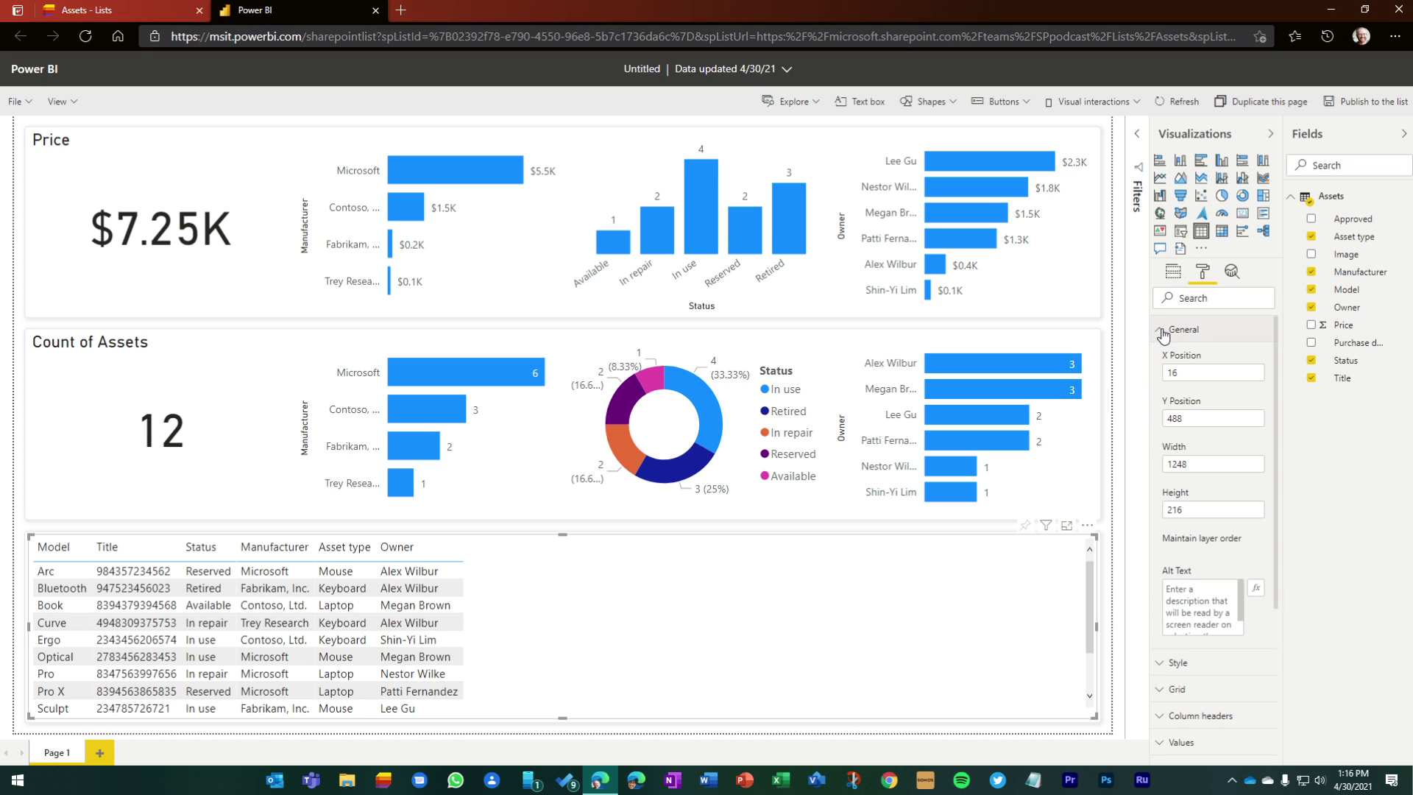
{"action": "left_click", "coordinate": [1163, 333]}
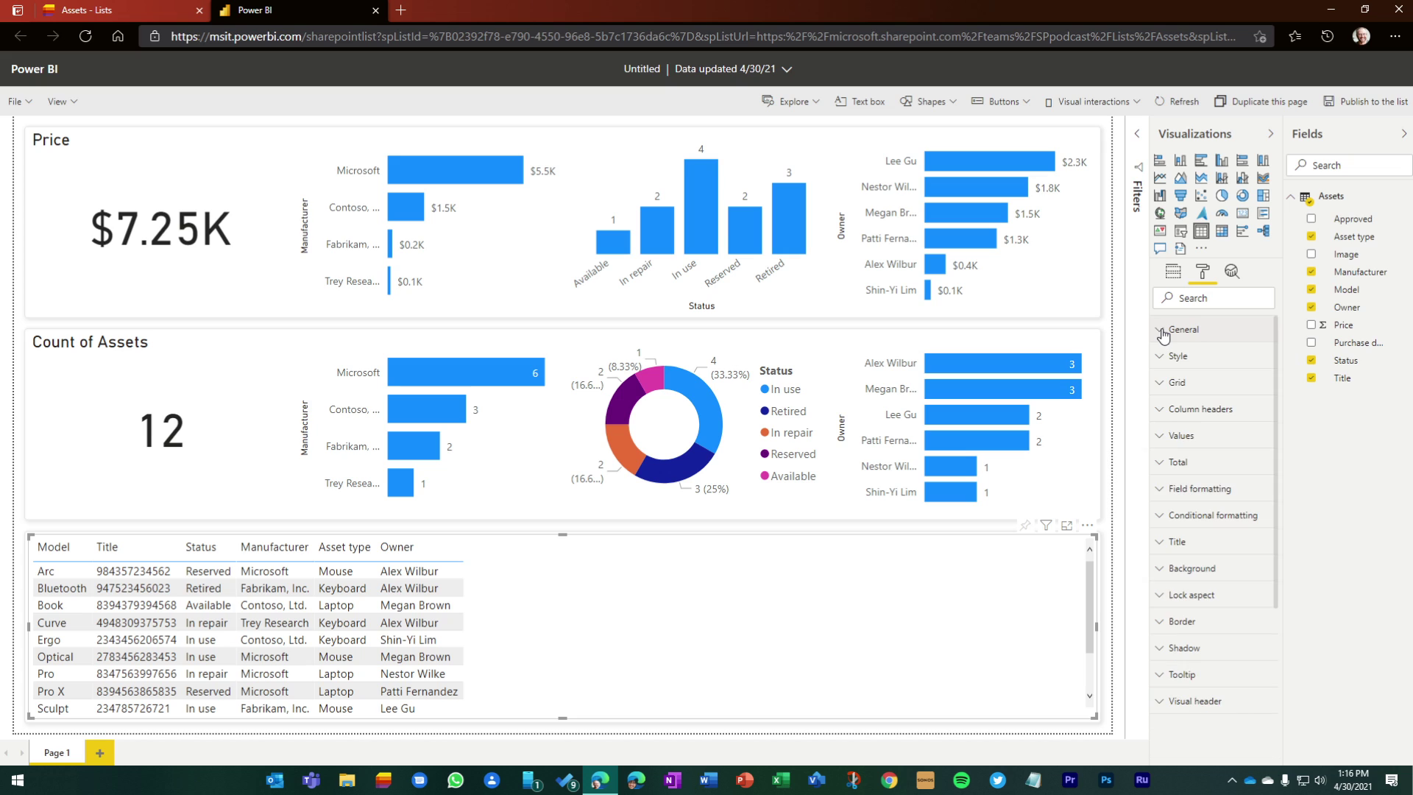
{"action": "left_click", "coordinate": [1162, 411]}
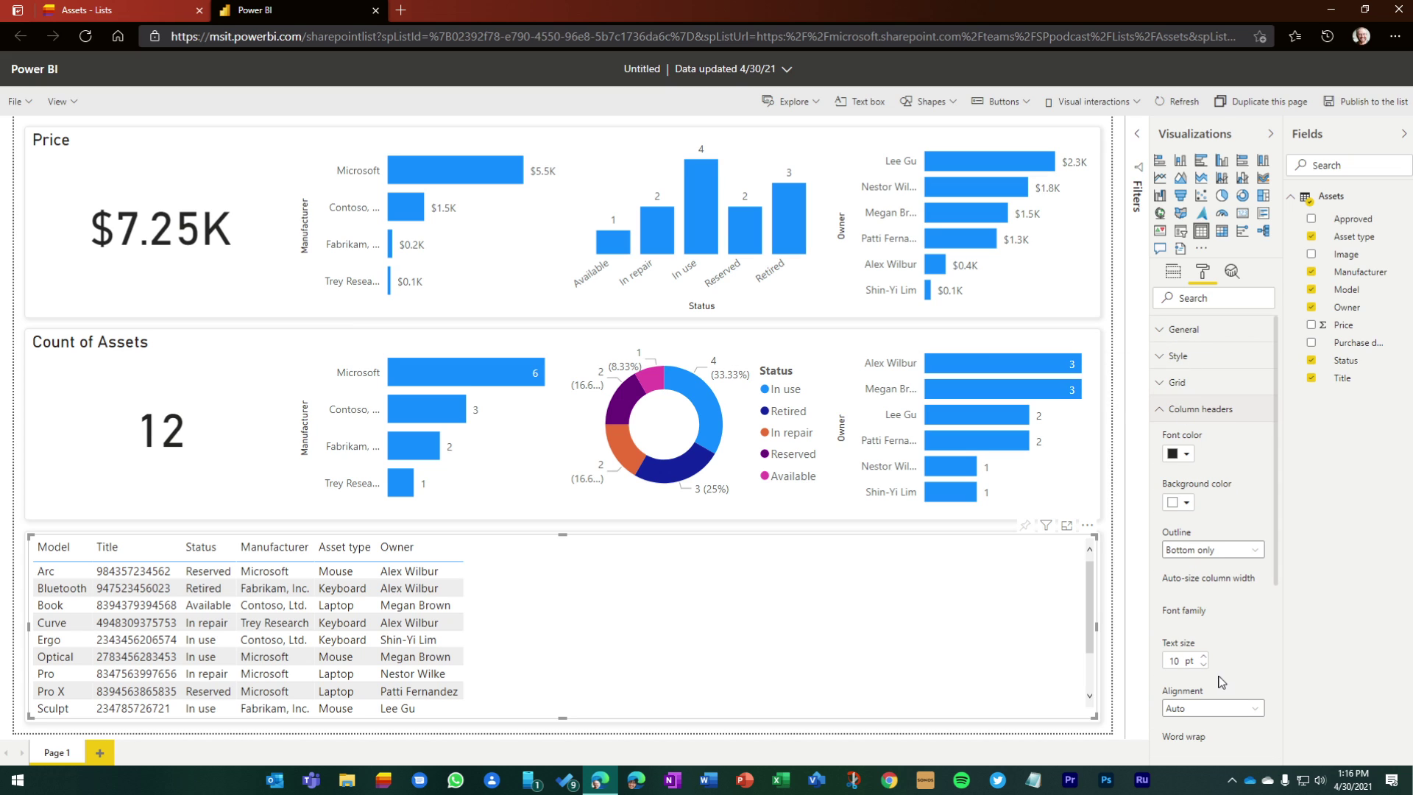
{"action": "left_click", "coordinate": [1204, 658]}
{"action": "left_click", "coordinate": [1204, 657]}
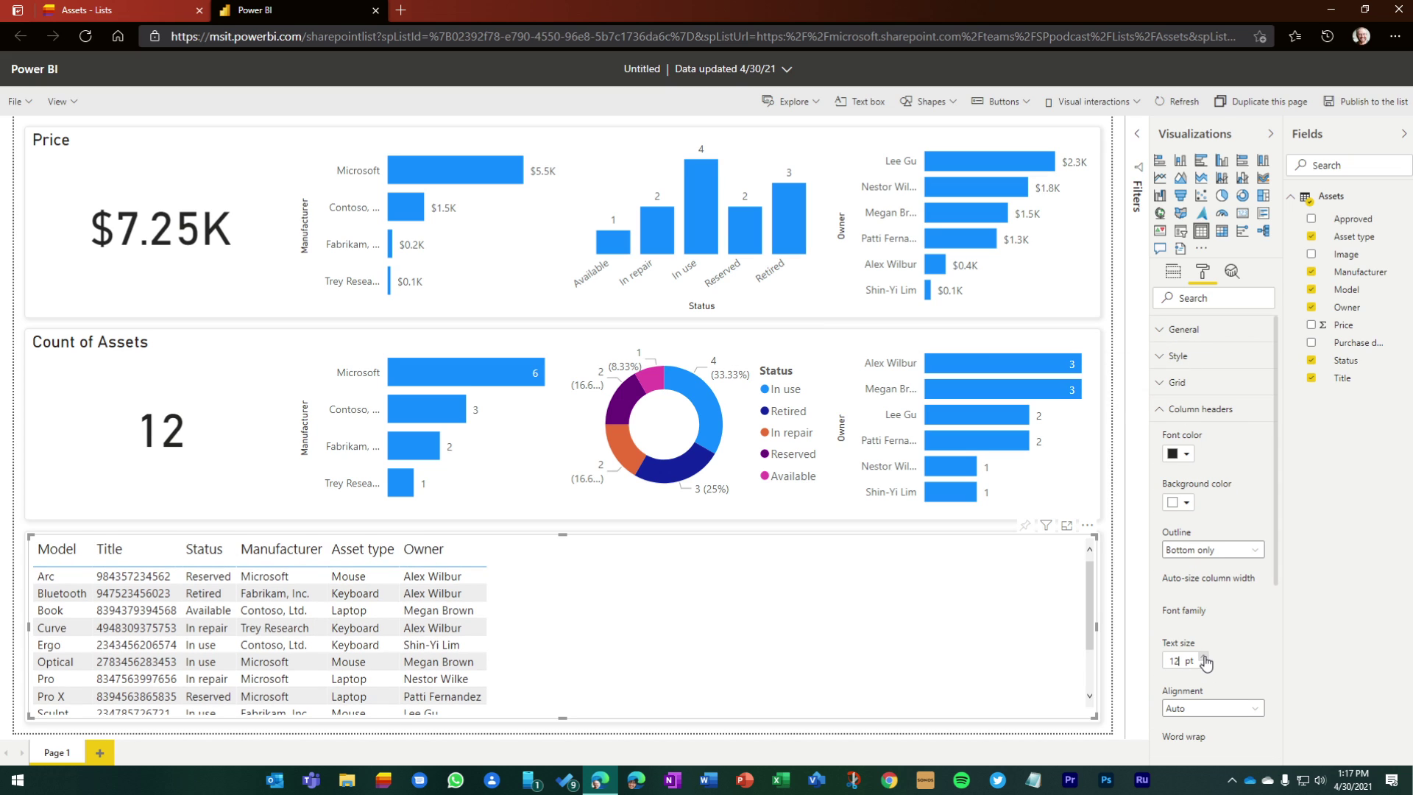
{"action": "left_click", "coordinate": [1205, 657]}
Step: Set horizontal grid thickness 3, row padding 2 and outline weight 3
{"action": "left_click", "coordinate": [1161, 383]}
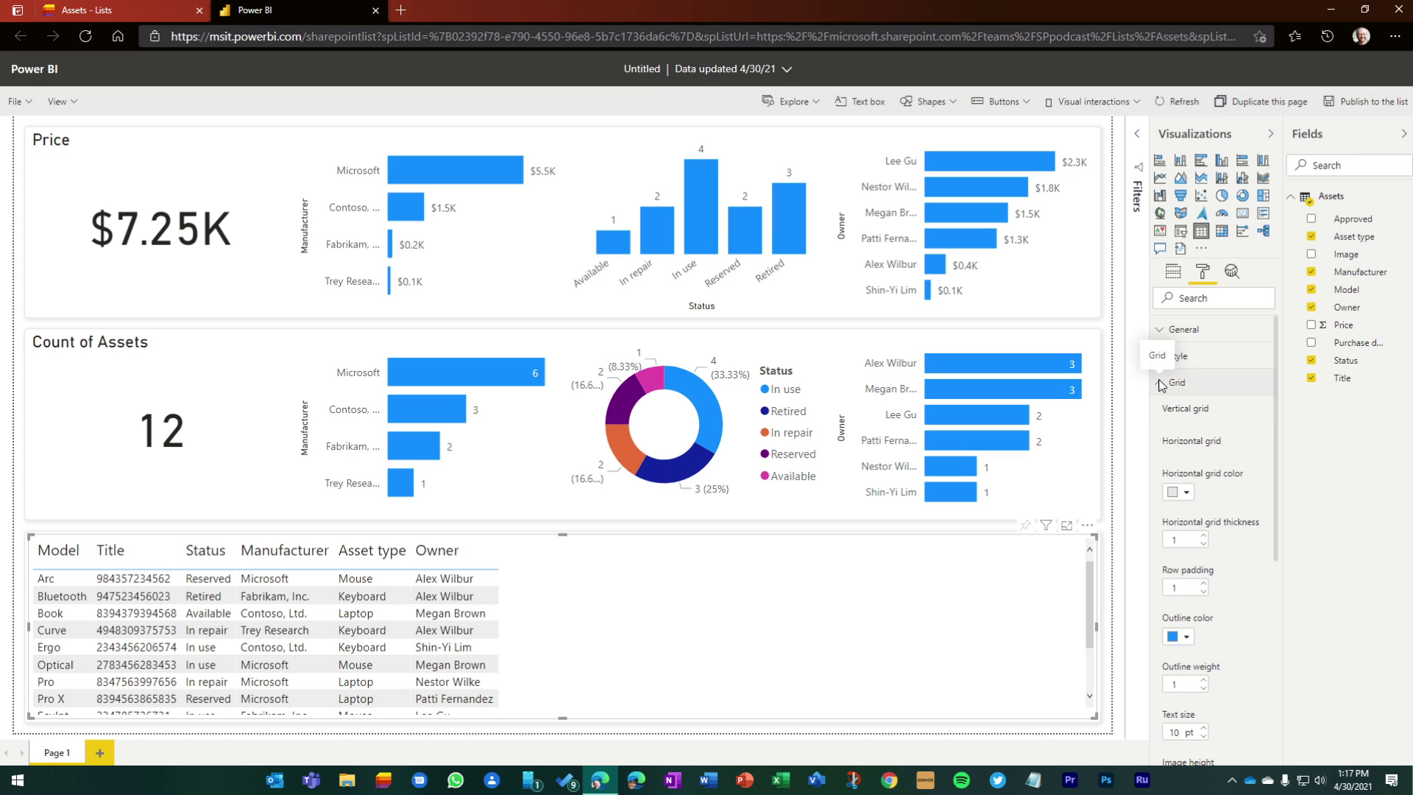
{"action": "left_click", "coordinate": [1205, 536]}
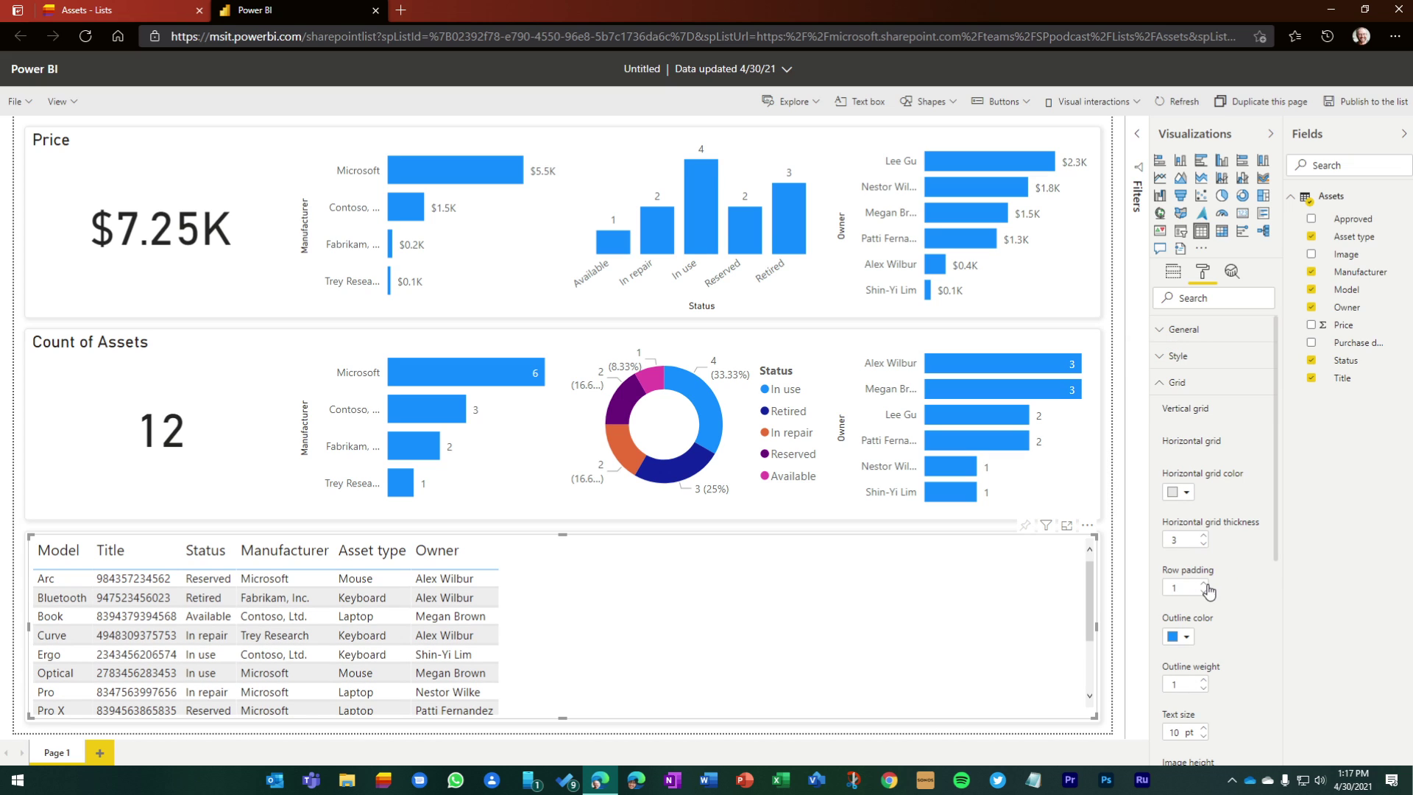
{"action": "left_click", "coordinate": [1204, 584]}
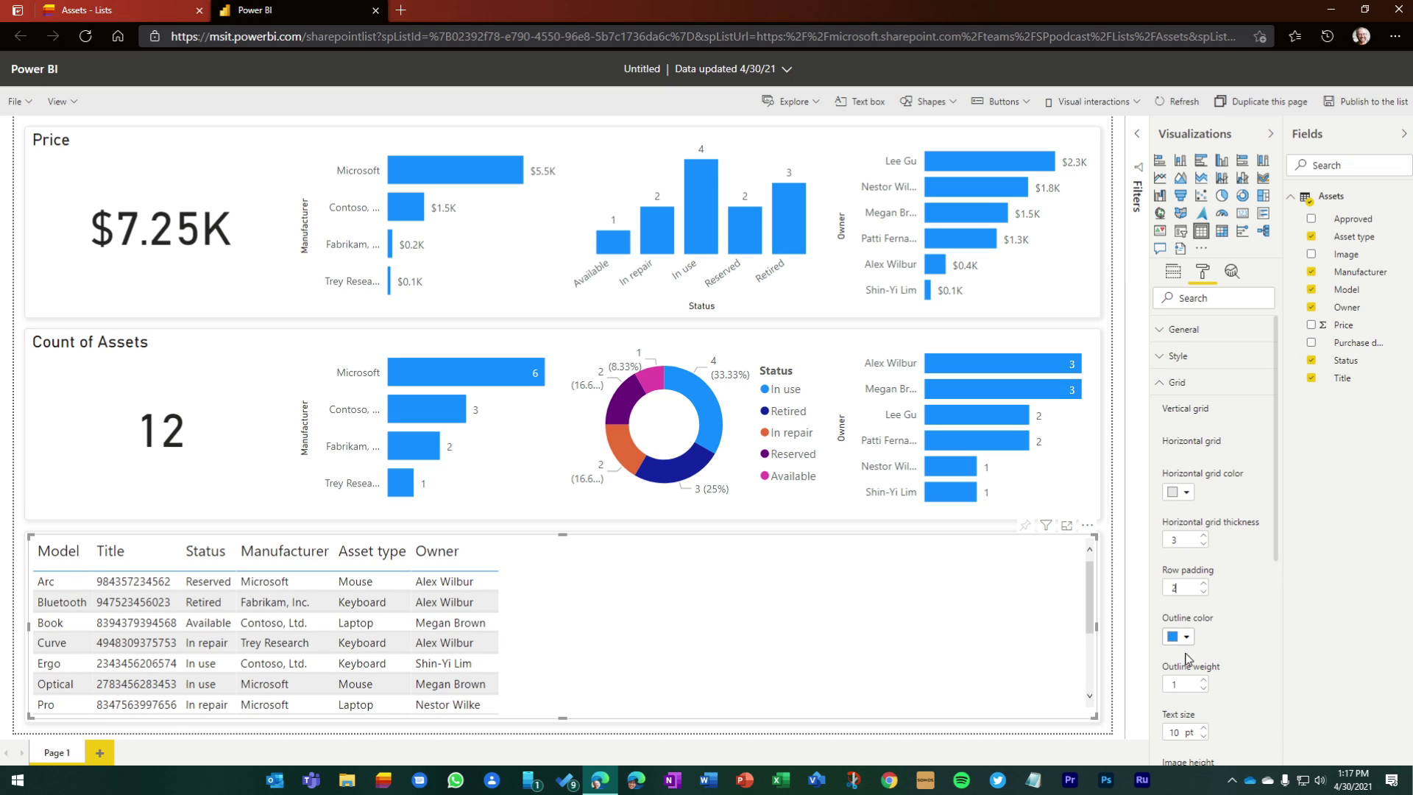
{"action": "left_click", "coordinate": [1204, 682]}
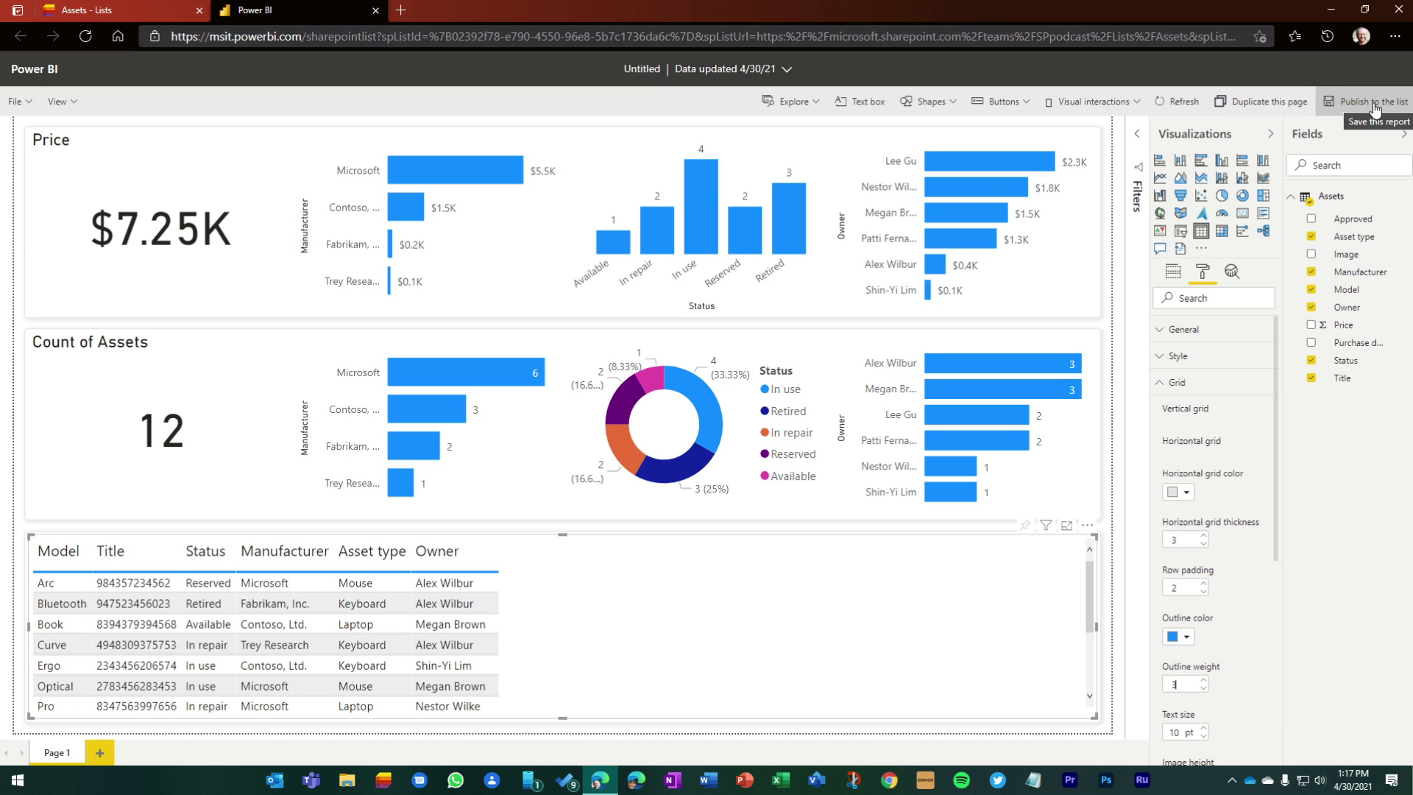
Step: Publish the report to the Assets list as 'Substack Kashbox example'
{"action": "left_click", "coordinate": [1375, 109]}
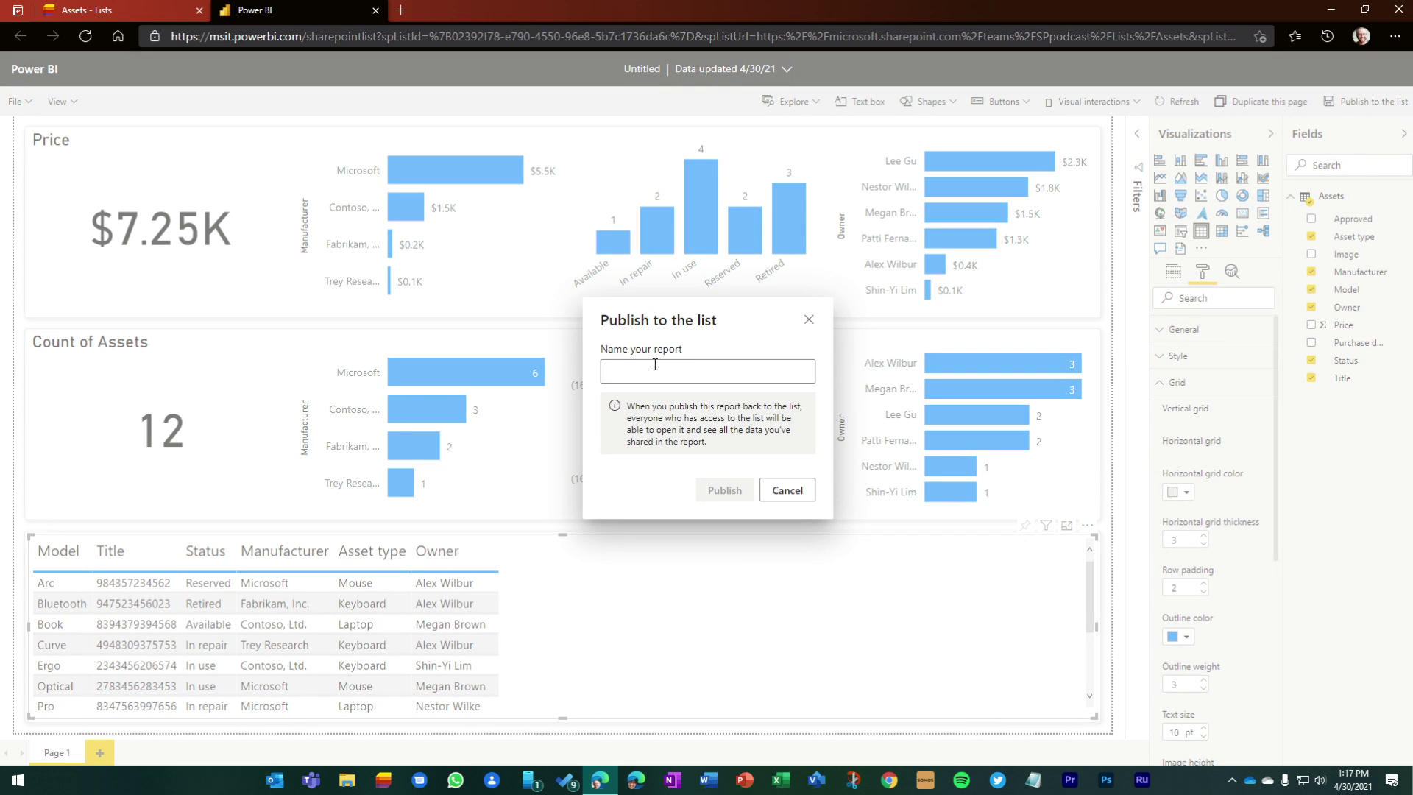
{"action": "left_click", "coordinate": [644, 368]}
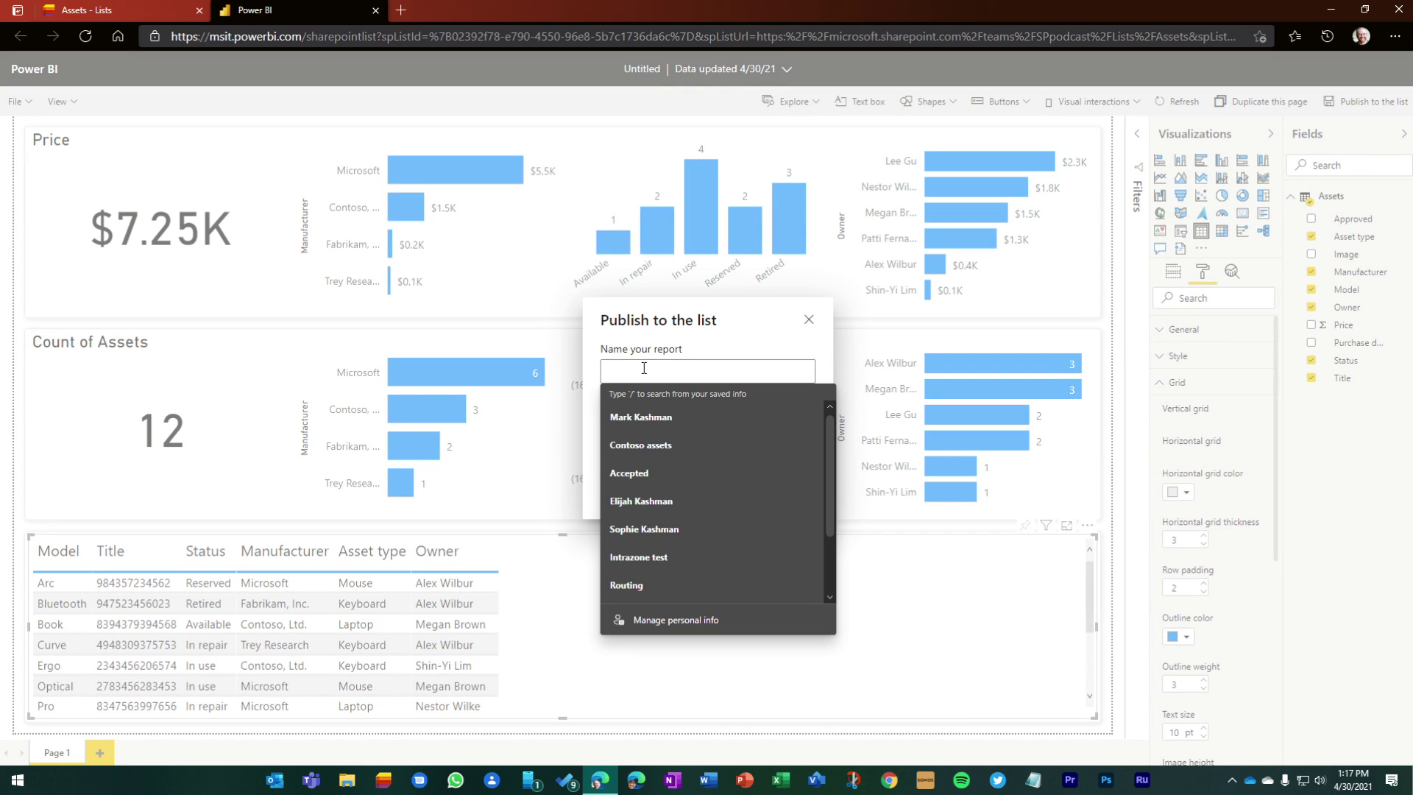
{"action": "type", "text": "Sub"}
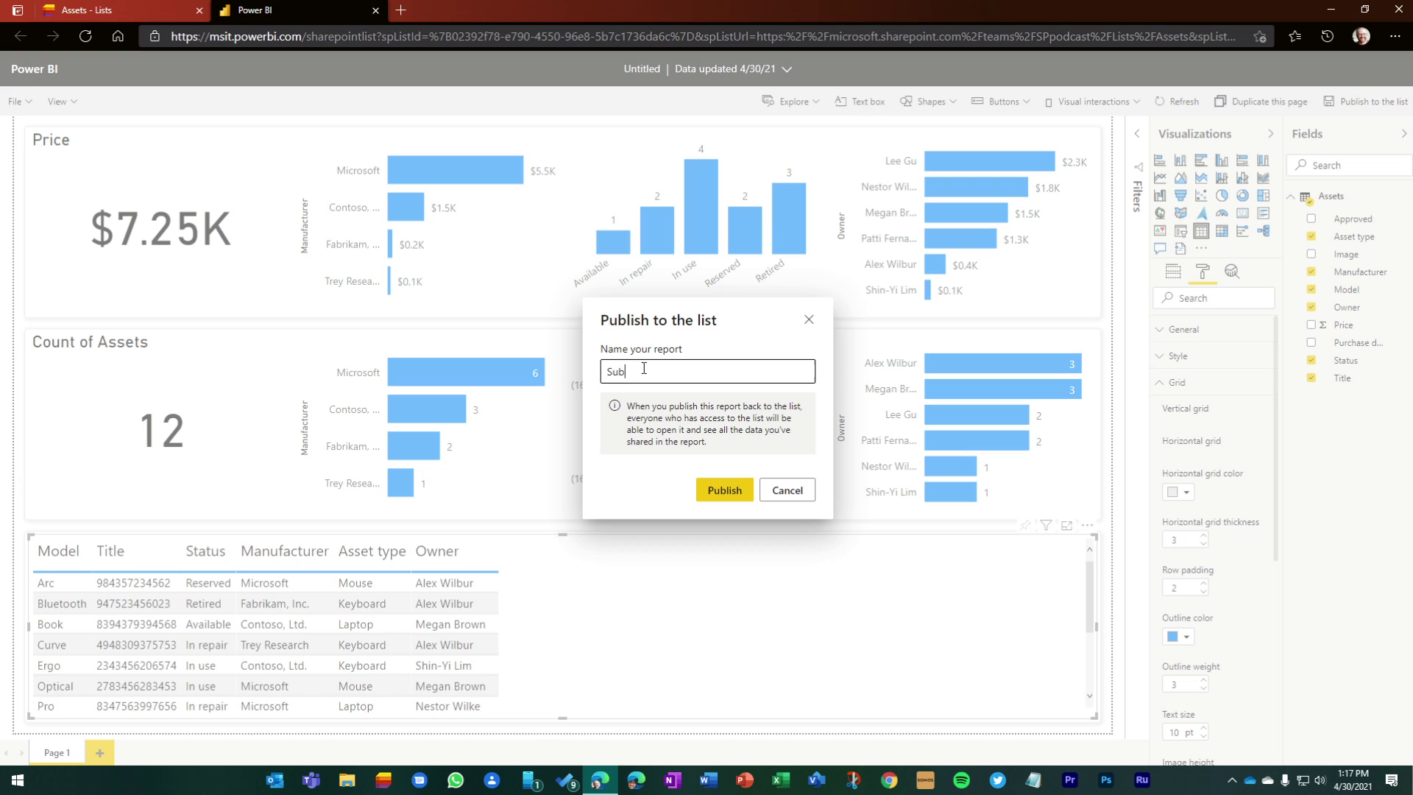
{"action": "type", "text": "stack Kashbox example"}
{"action": "left_click", "coordinate": [723, 492]}
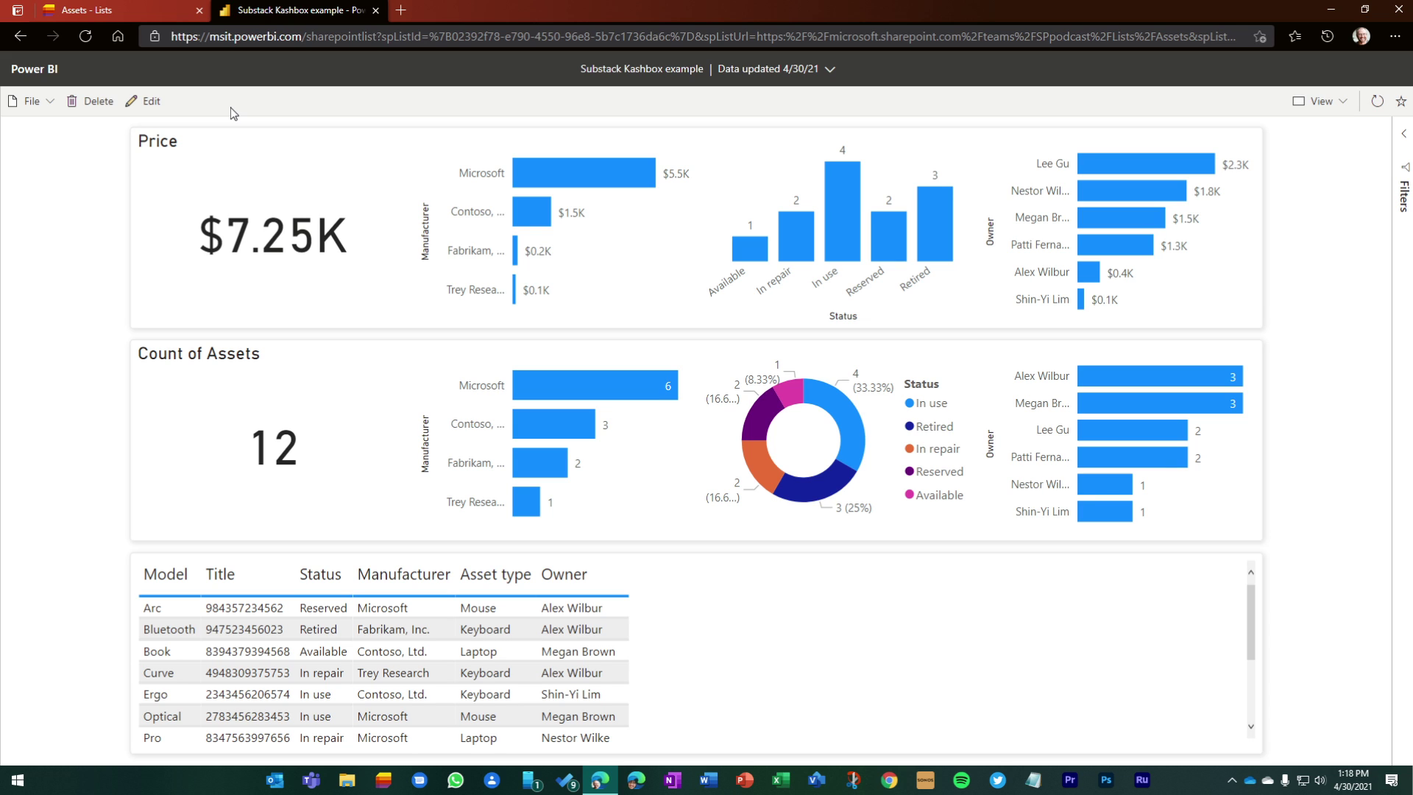
Step: From the Assets list, use Integrate > Power BI to open the saved Contoso assets report
{"action": "left_click", "coordinate": [82, 10]}
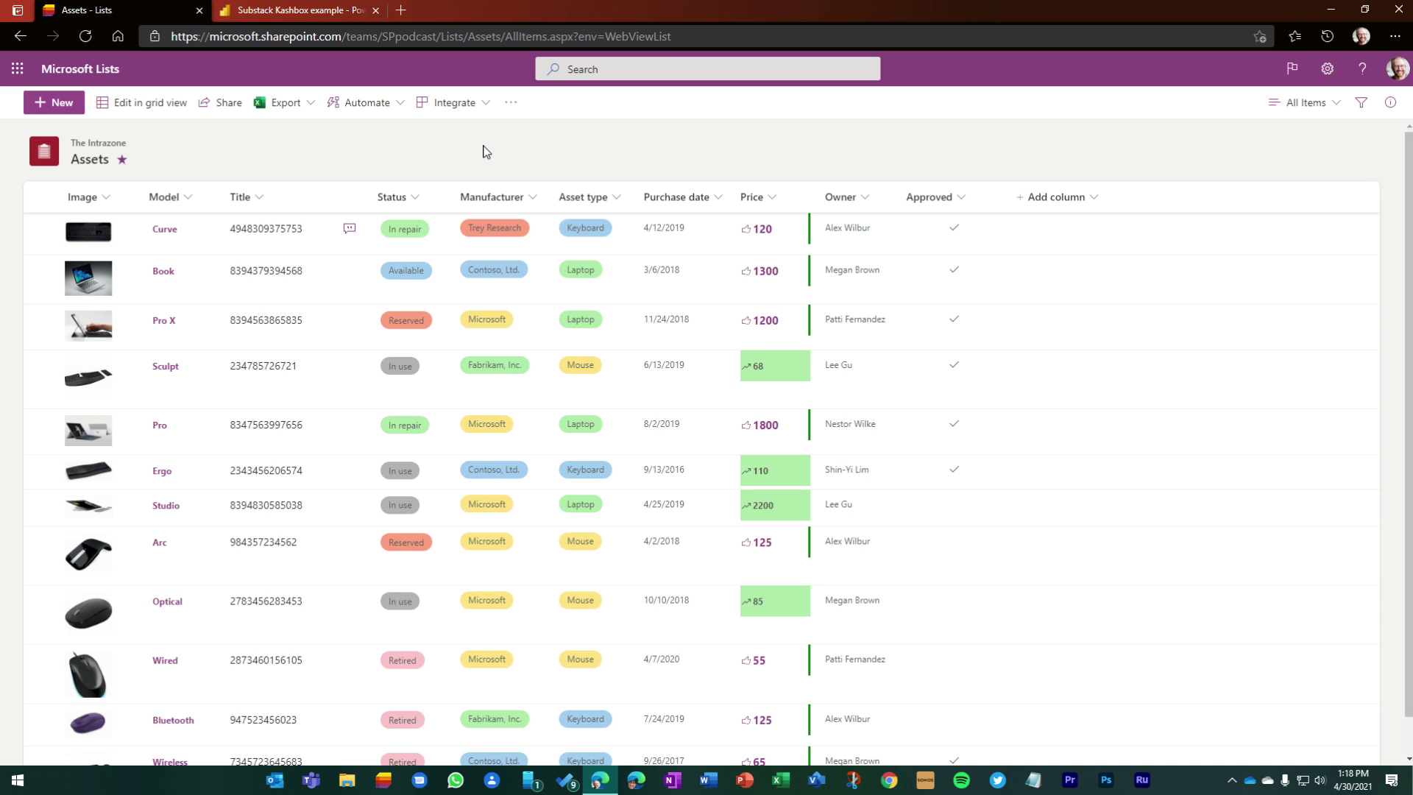
{"action": "left_click", "coordinate": [475, 102]}
{"action": "mouse_move", "coordinate": [482, 190]}
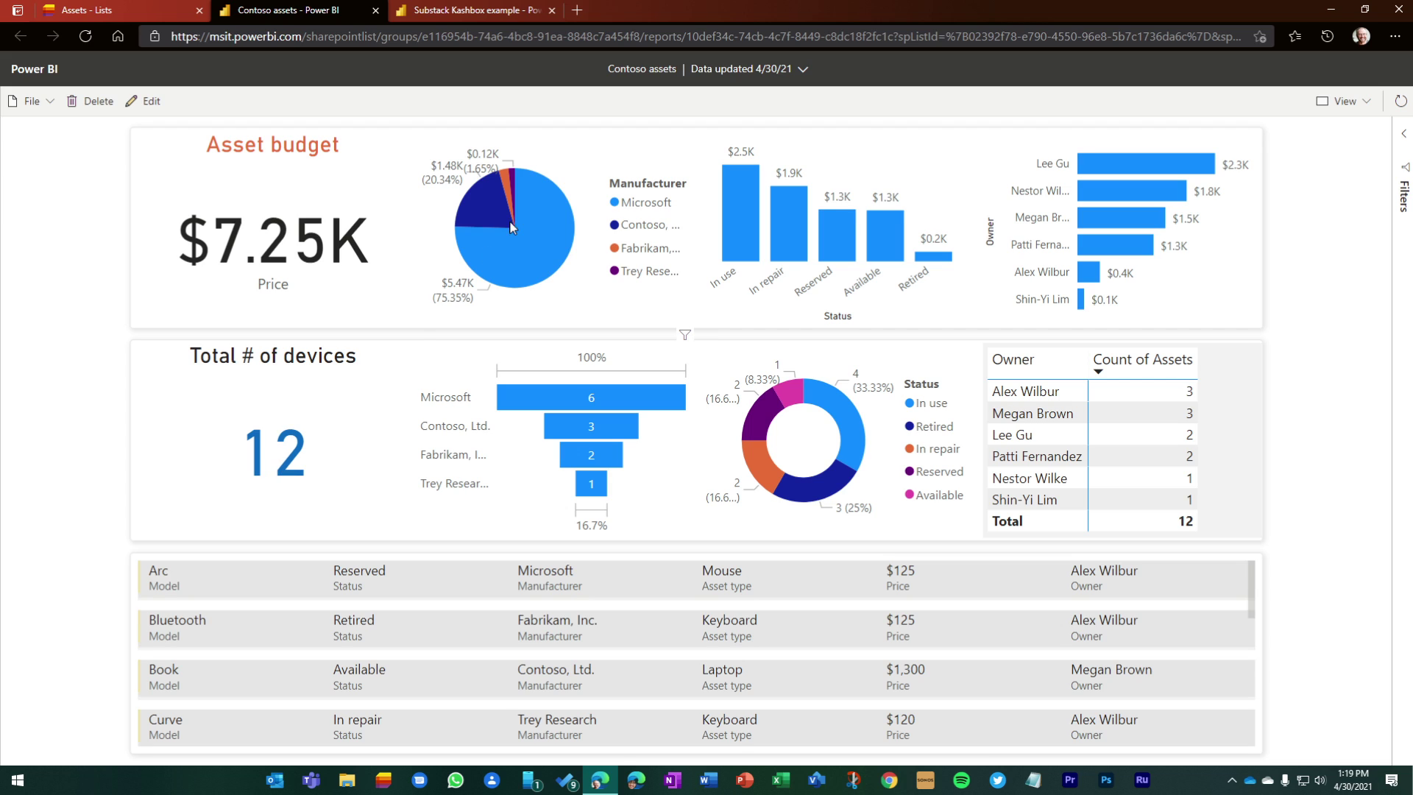
{"action": "mouse_move", "coordinate": [511, 240]}
{"action": "left_click", "coordinate": [838, 238]}
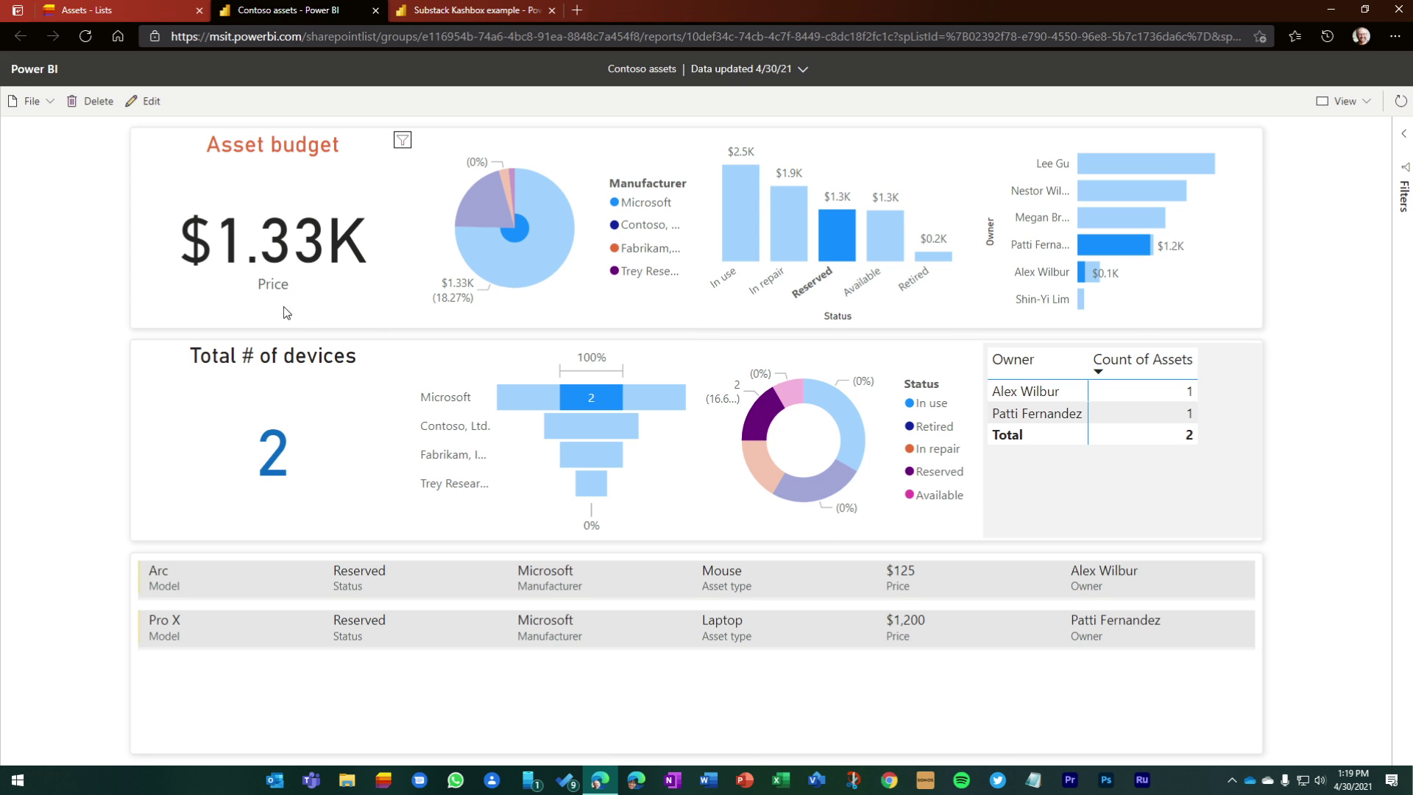
{"action": "left_click", "coordinate": [747, 229]}
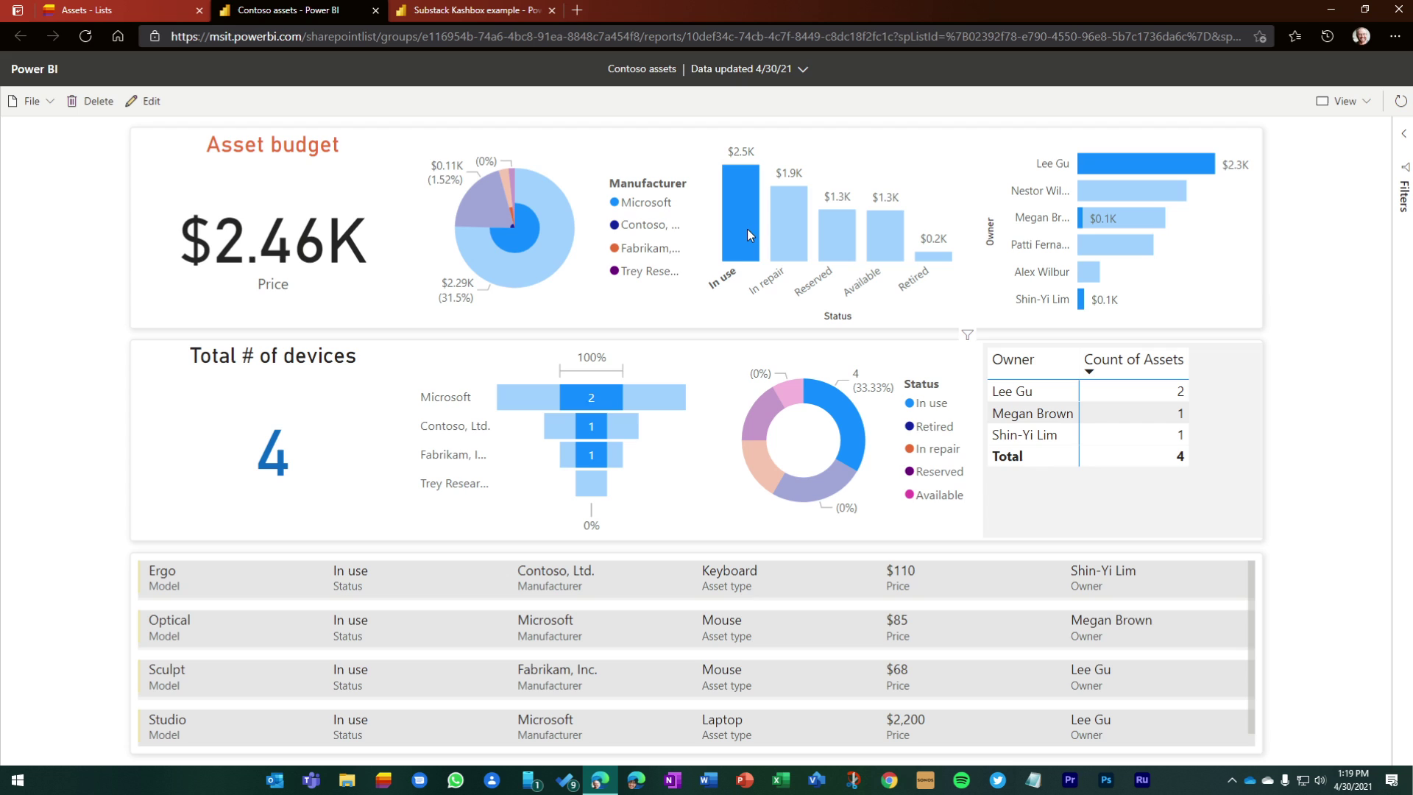
{"action": "mouse_move", "coordinate": [748, 228]}
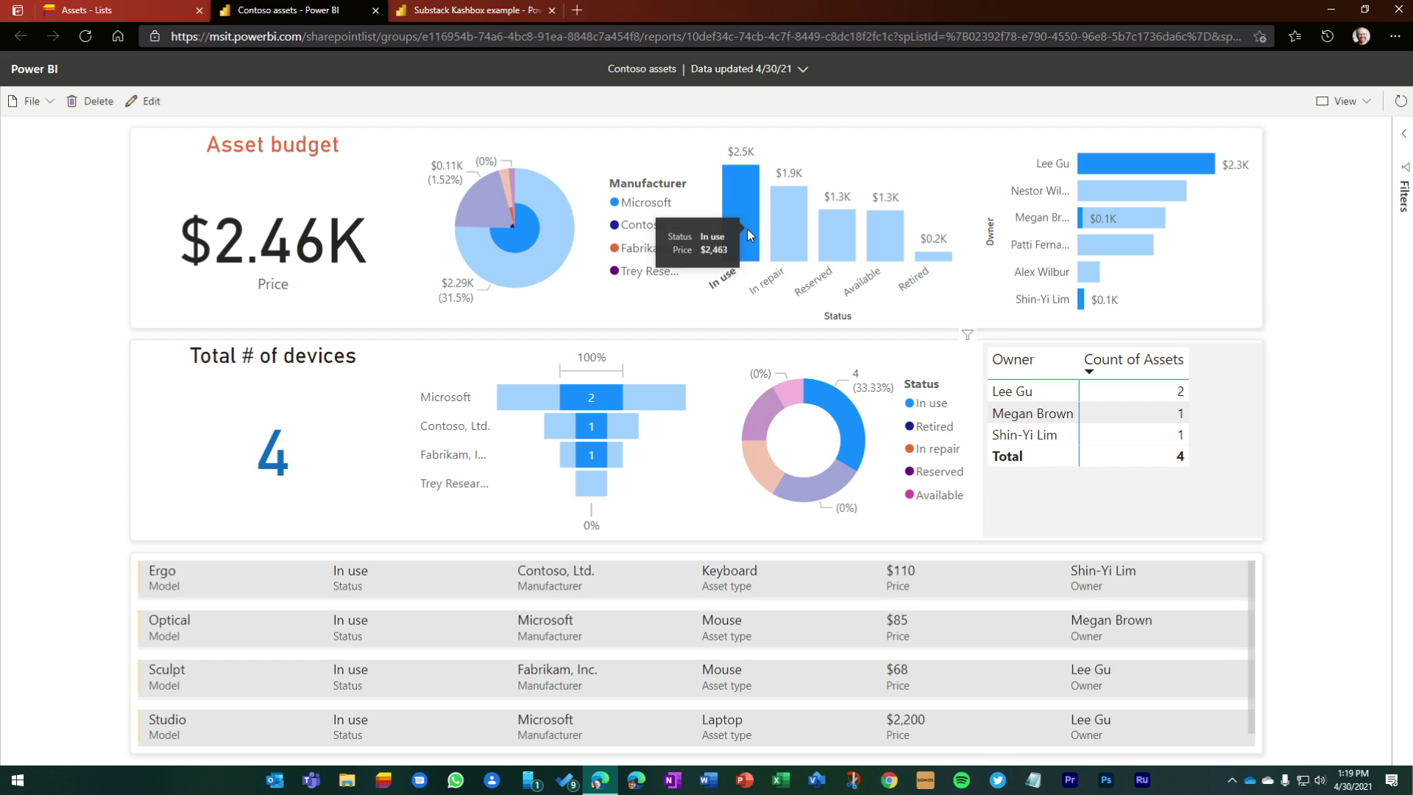